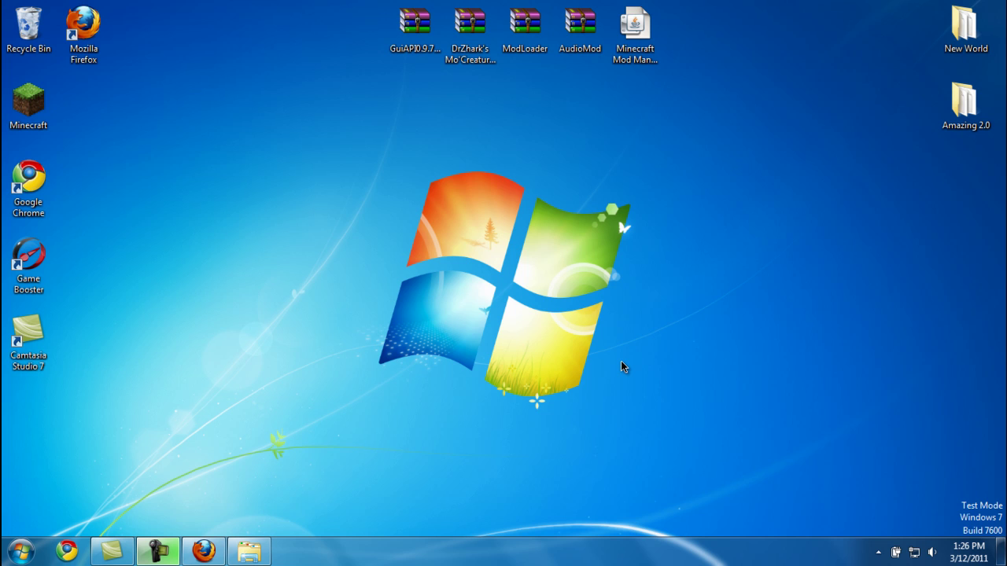
# - In Firefox, view the Mo'Creatures Mod v2.8.1.zip download page from the Mo' Creatures forum thread and return to the thread
pyautogui.click(204, 551)
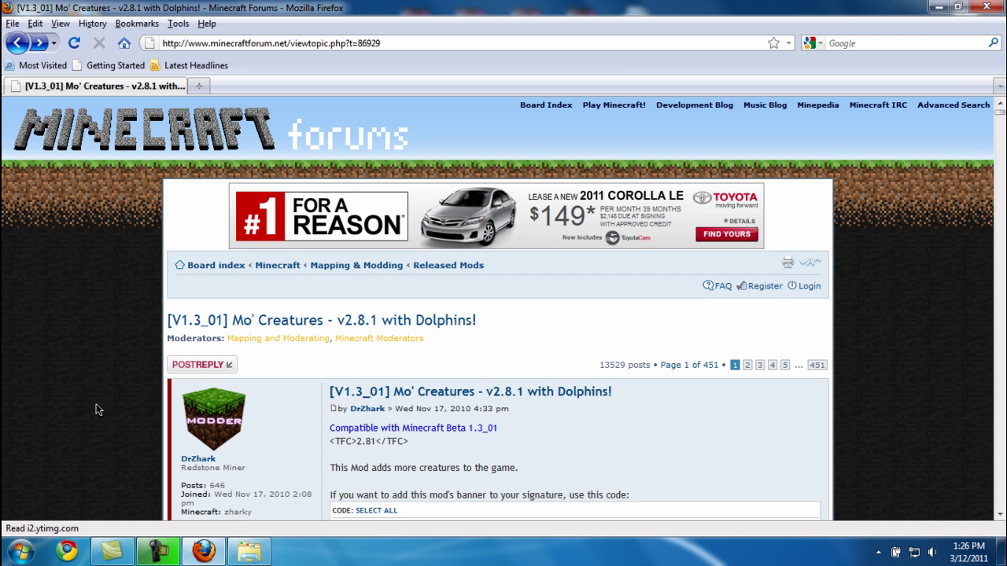
pyautogui.scroll(-15, 96, 403)
pyautogui.scroll(-5, 79, 373)
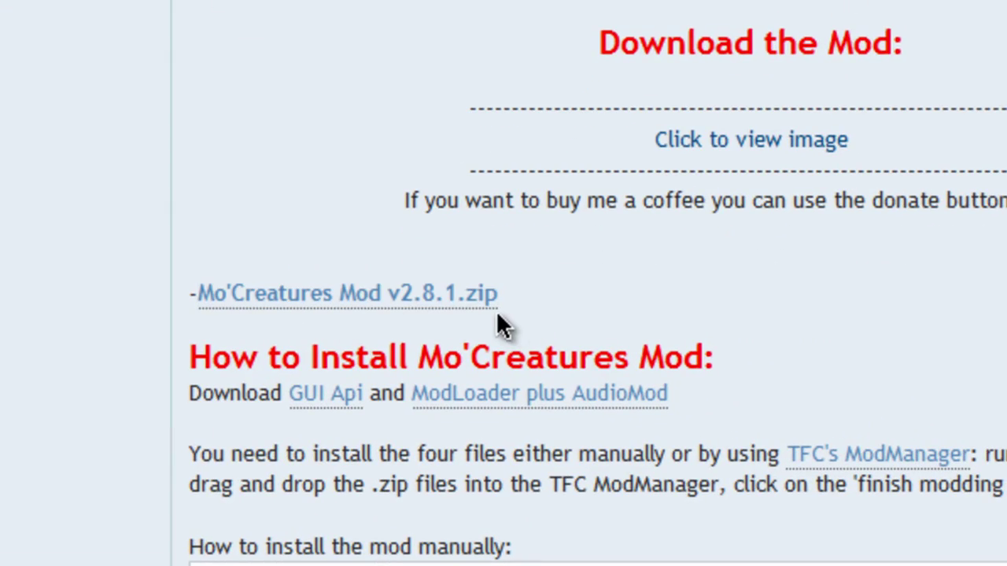
pyautogui.click(401, 304)
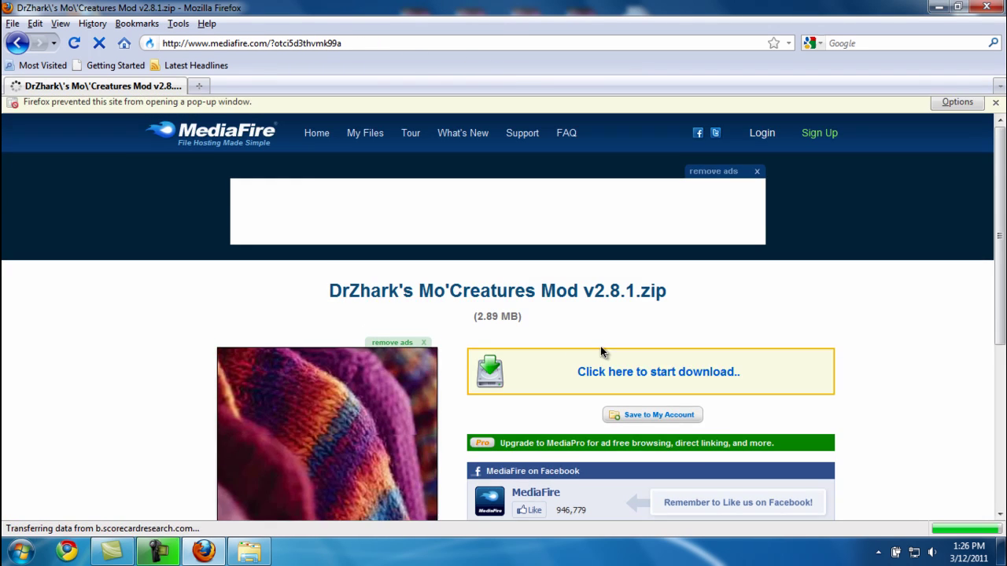
pyautogui.moveTo(668, 296); pyautogui.dragTo(369, 297)
pyautogui.hotkey('alt', 'Left')
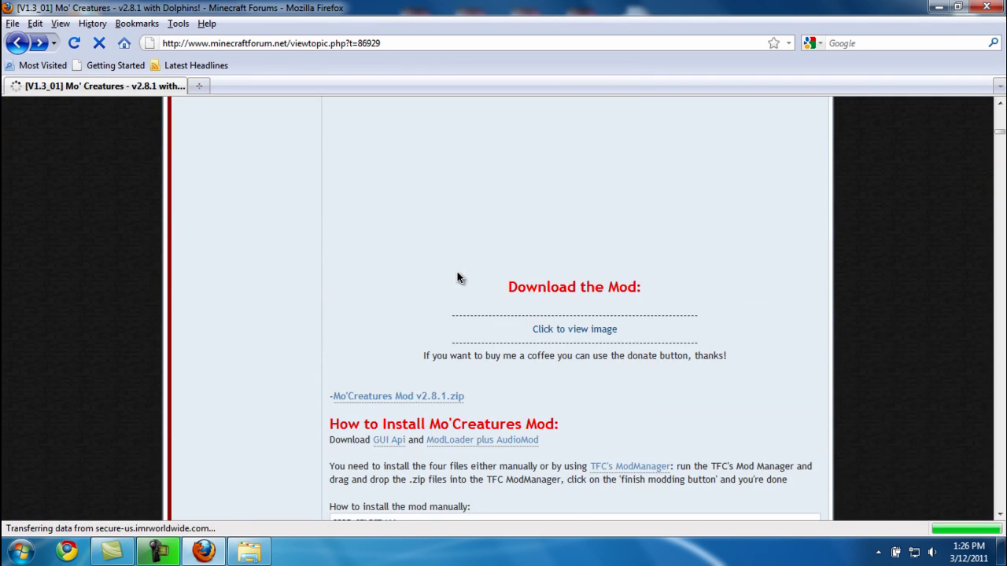
# - Follow the GUI Api link in the install instructions and locate the main download 0.9.7 link in its section
pyautogui.scroll(-4, 459, 277)
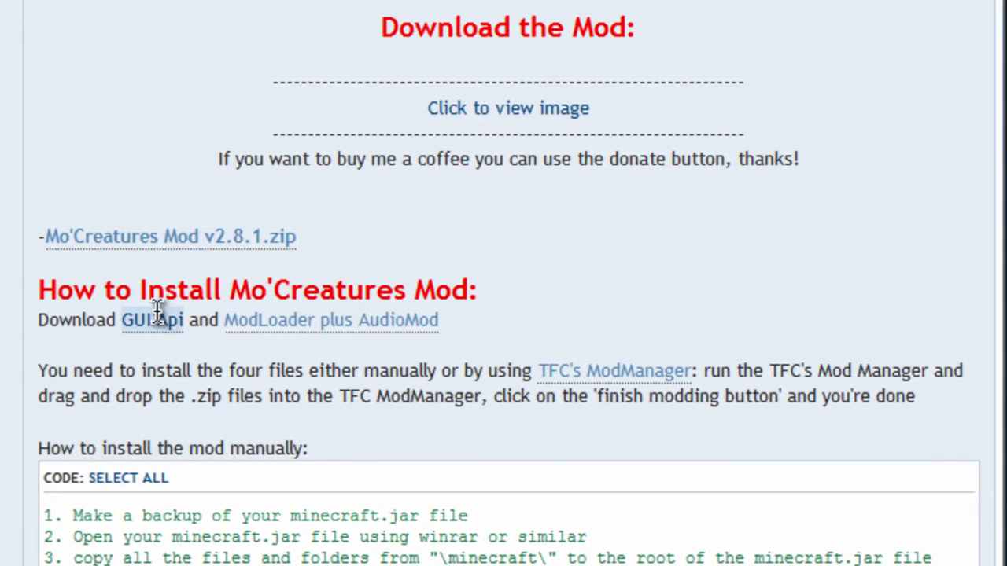
pyautogui.click(151, 322)
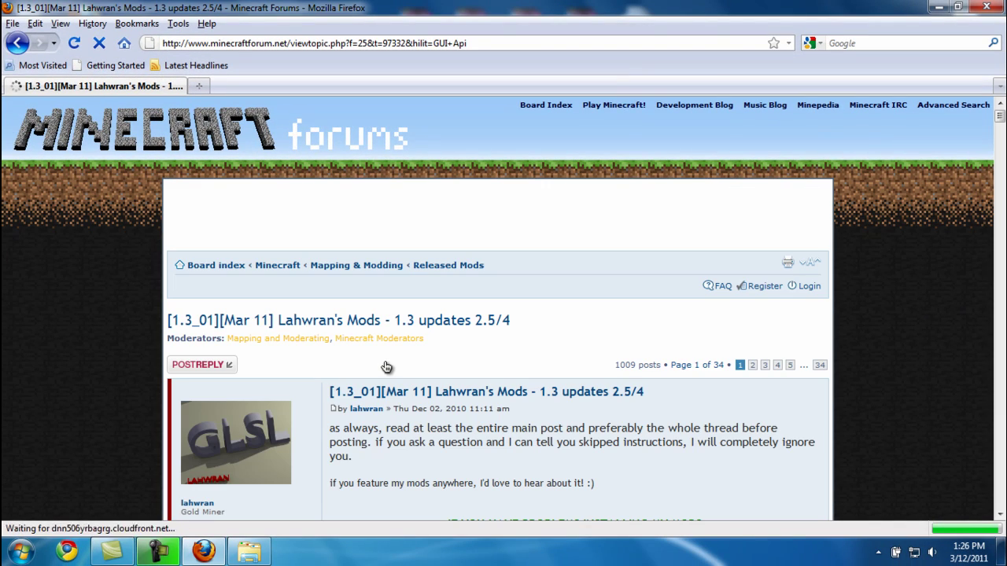
pyautogui.scroll(-10, 385, 354)
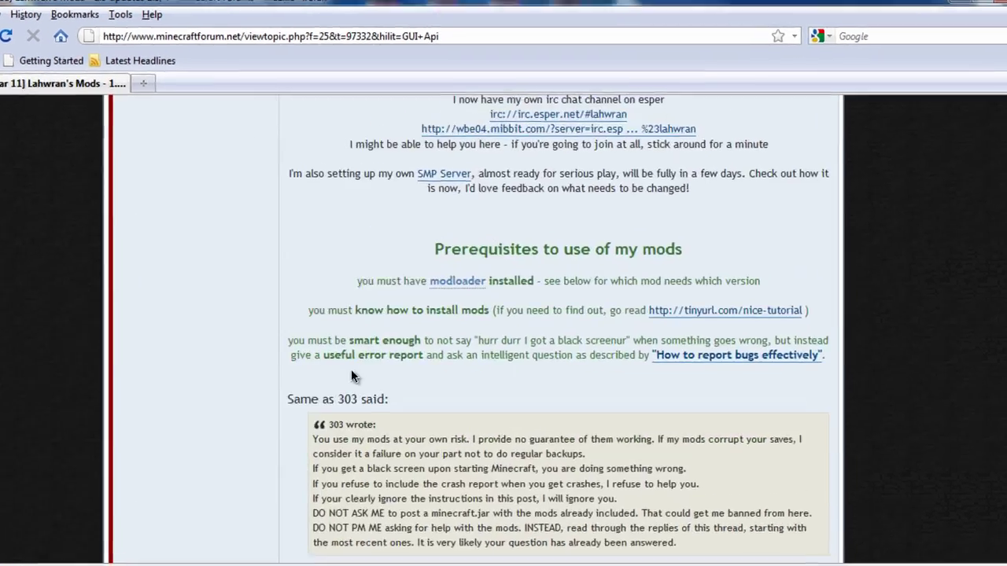
pyautogui.scroll(-10, 354, 369)
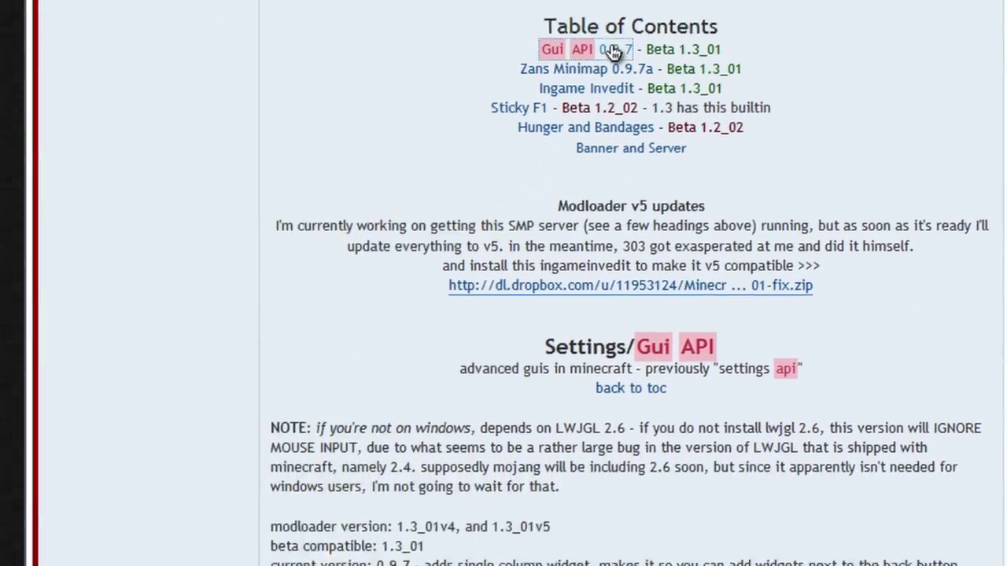
pyautogui.click(482, 160)
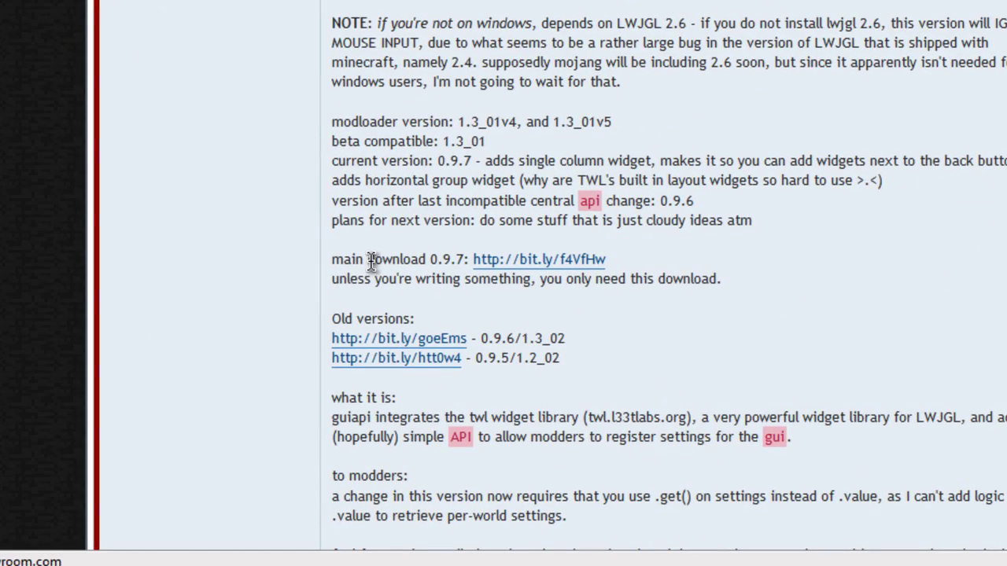
pyautogui.tripleClick(561, 259)
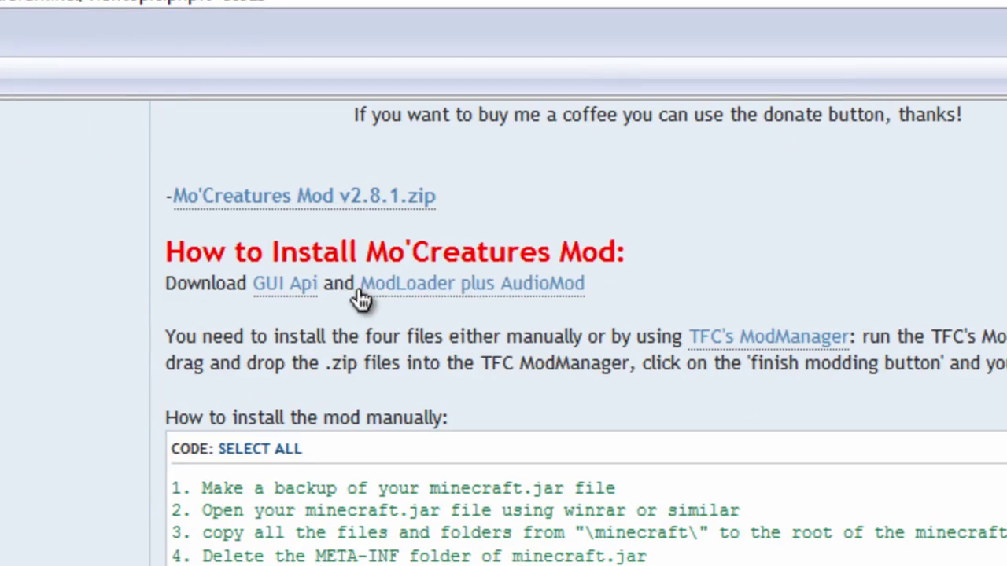
# - Open the ModLoader plus AudioMod thread, bring up the ModLoader v4 download, and dismiss it without saving ModLoader.zip
pyautogui.click(374, 285)
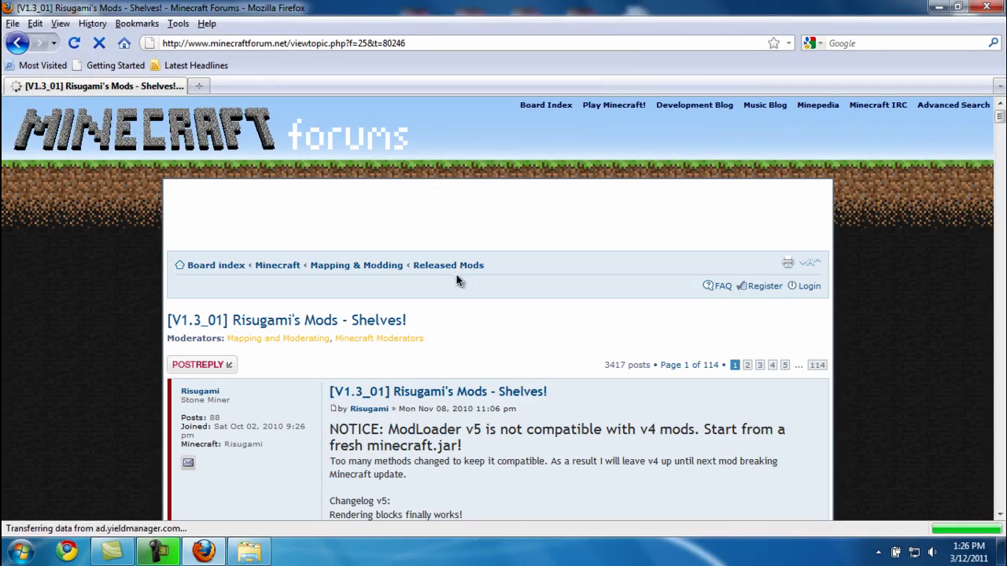
pyautogui.scroll(-15, 462, 313)
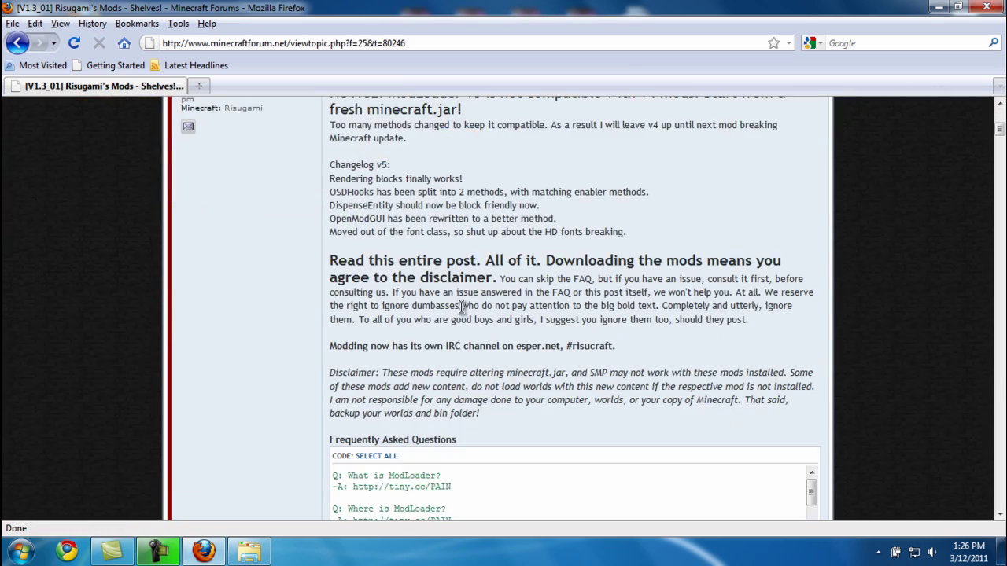
pyautogui.scroll(-6, 287, 276)
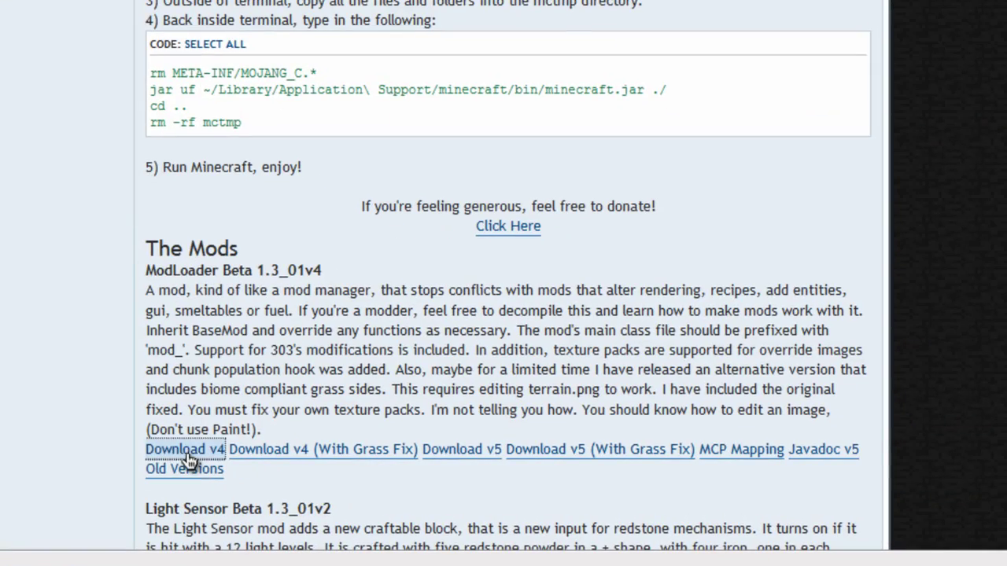
pyautogui.click(186, 459)
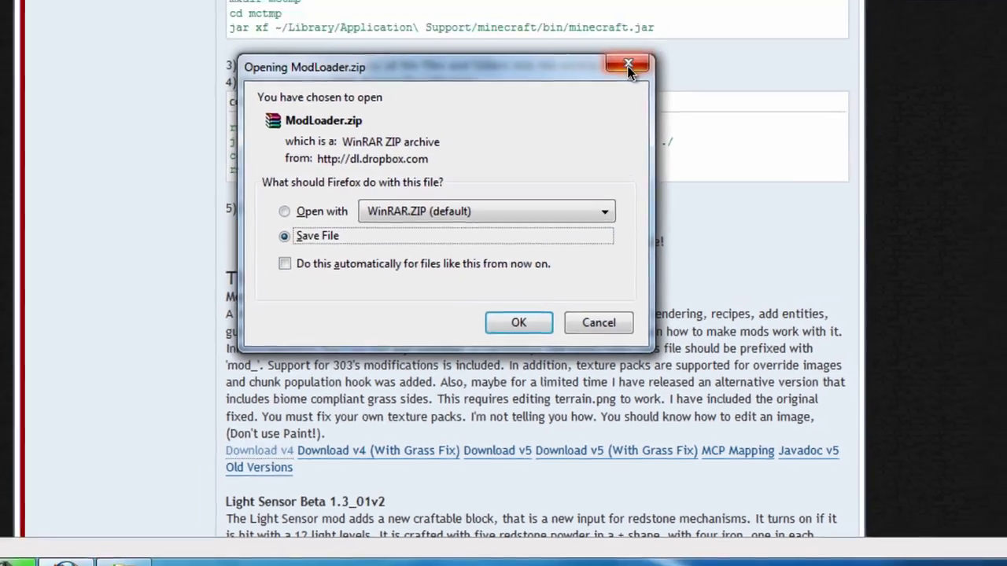
pyautogui.click(596, 10)
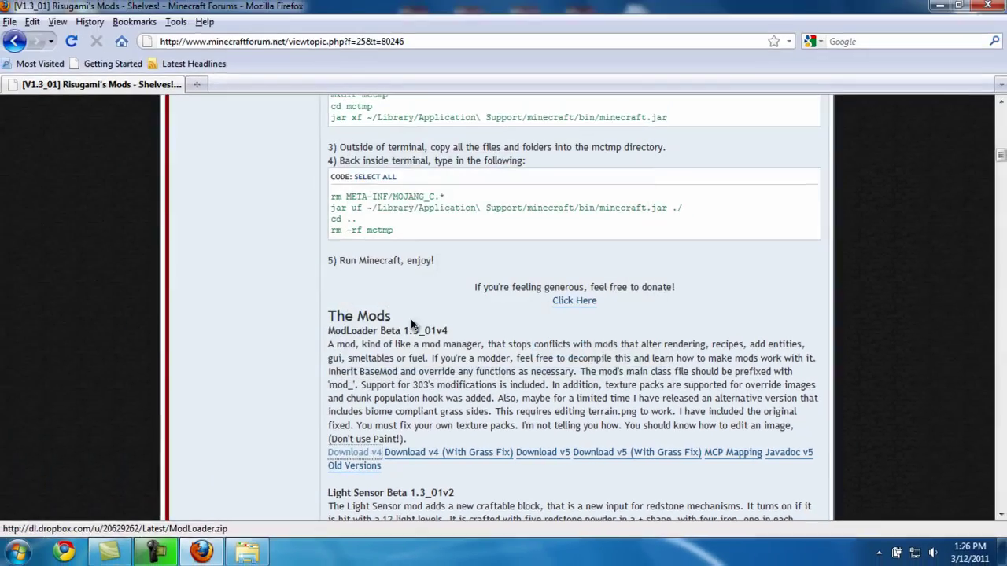
# - Find AudioMod Beta 1.3_01 in the same thread, bring up its download, and cancel saving AudioMod.zip
pyautogui.scroll(-12, 309, 362)
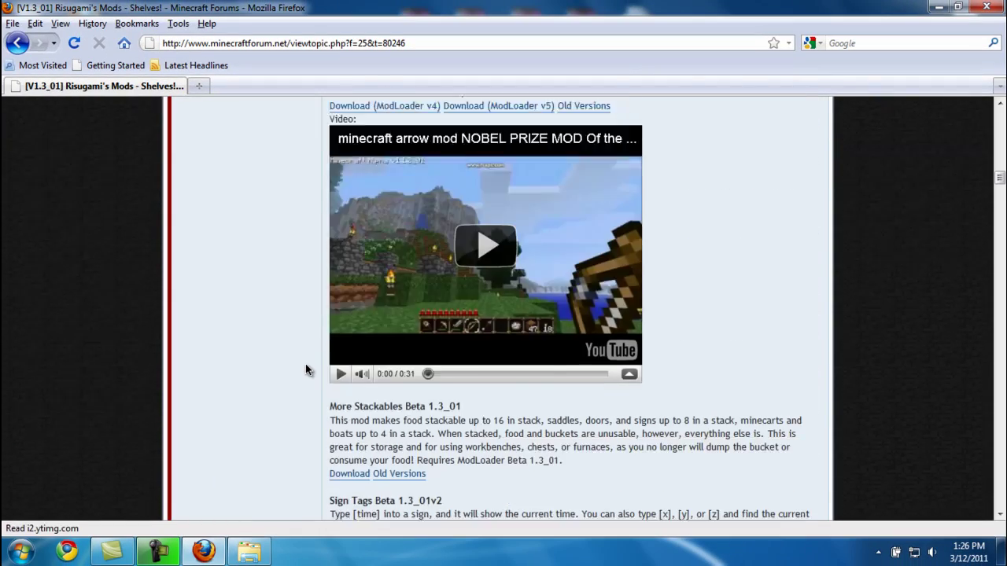
pyautogui.scroll(-4, 306, 364)
pyautogui.scroll(-4, 306, 364)
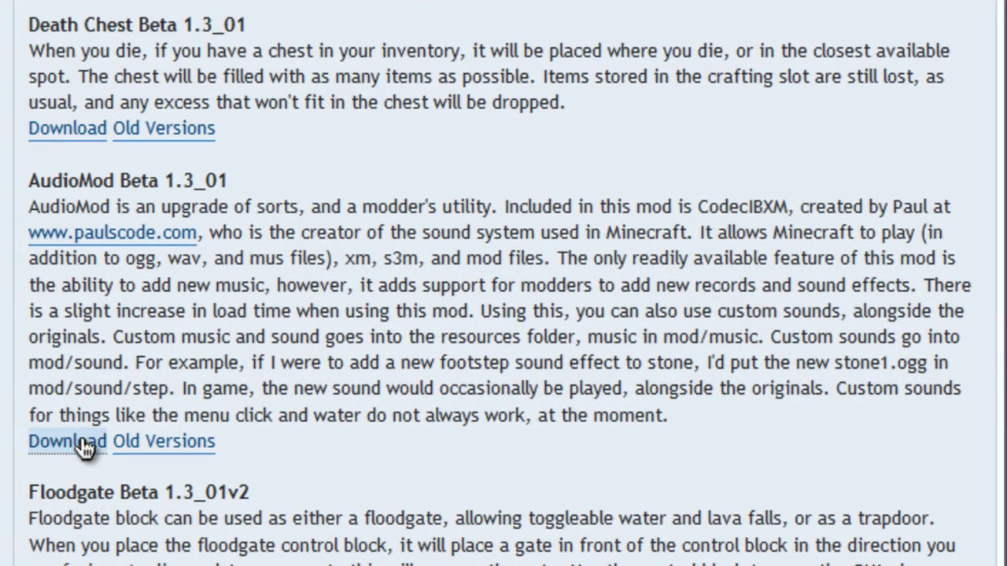
pyautogui.click(84, 442)
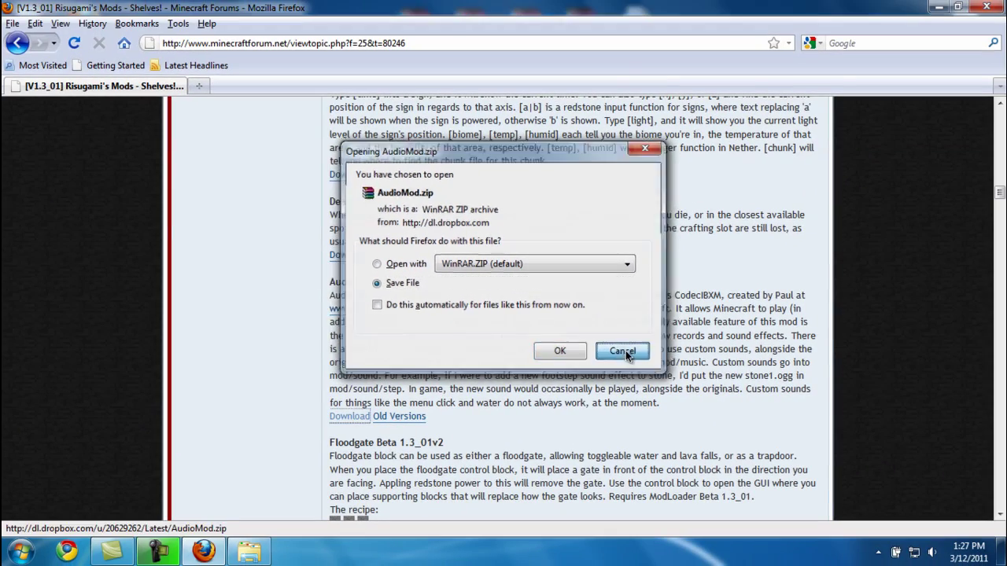
pyautogui.click(621, 351)
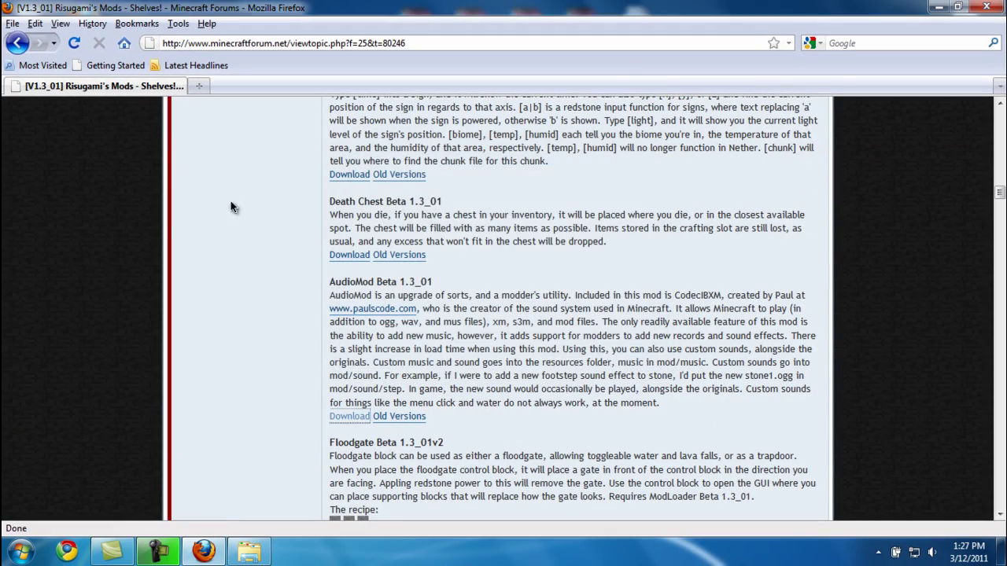
# - Return to the Mo' Creatures thread, open the TFC's ModManager thread, and follow its blog and download link
pyautogui.click(16, 42)
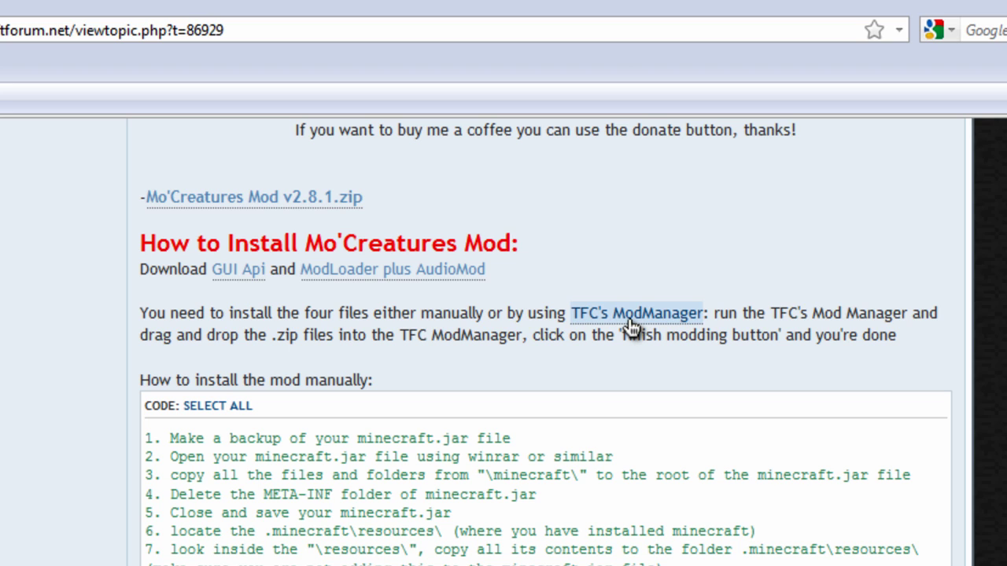
pyautogui.click(649, 317)
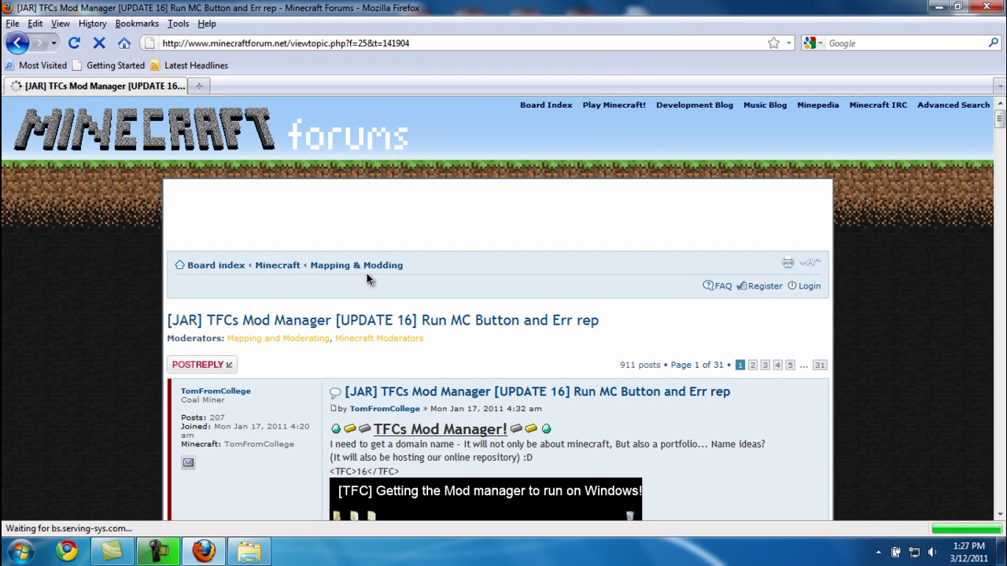
pyautogui.scroll(-5, 262, 273)
pyautogui.scroll(-8, 260, 259)
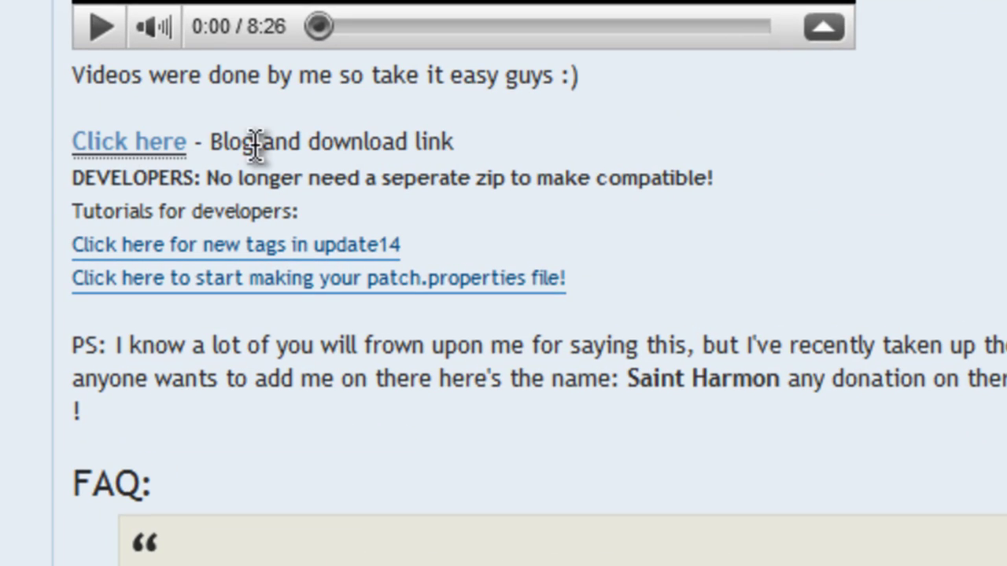
pyautogui.click(138, 143)
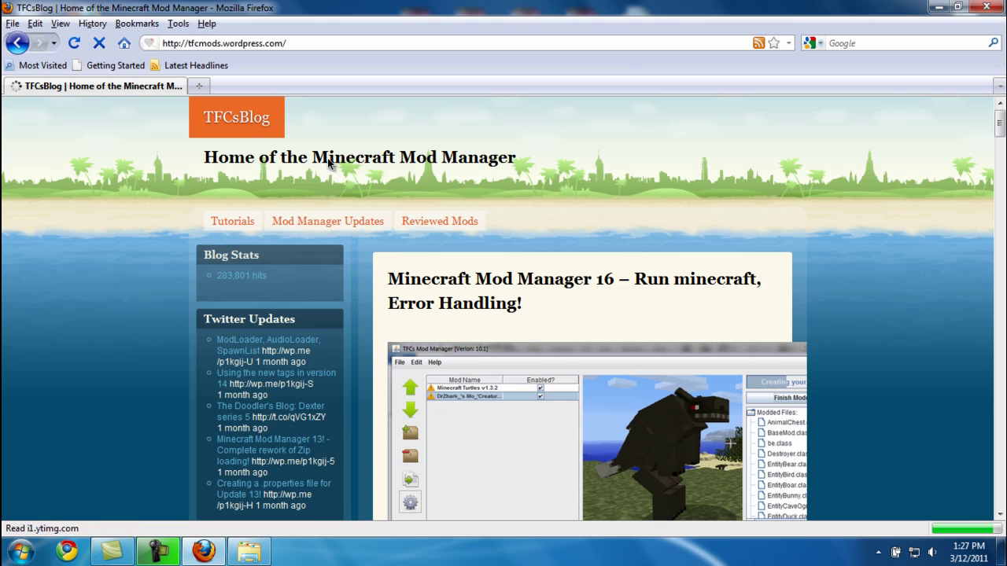
# - Bring up the ModManagerV16 download on the blog and cancel saving Minecraft Mod ManagerV16.jar
pyautogui.scroll(-20, 346, 201)
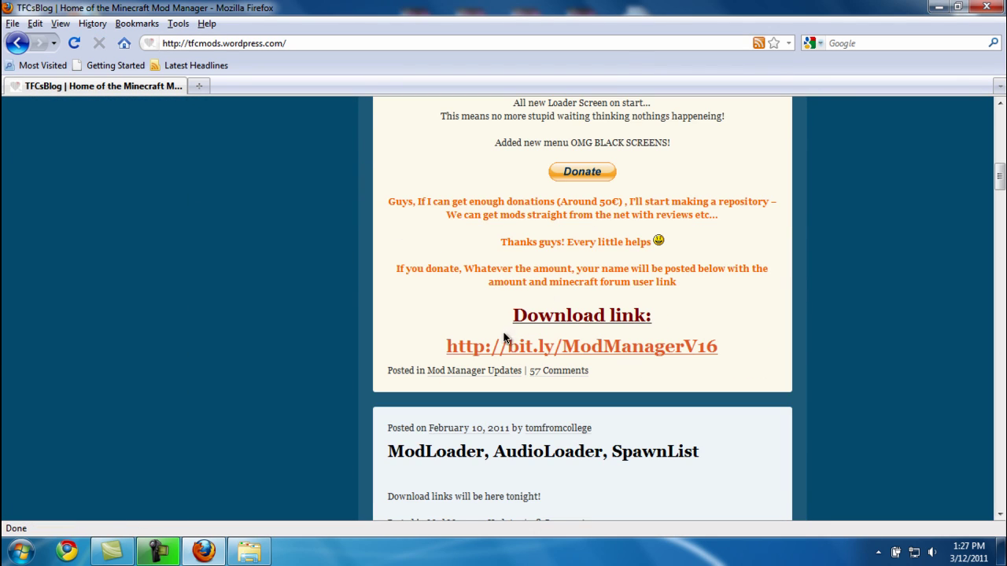
pyautogui.click(494, 347)
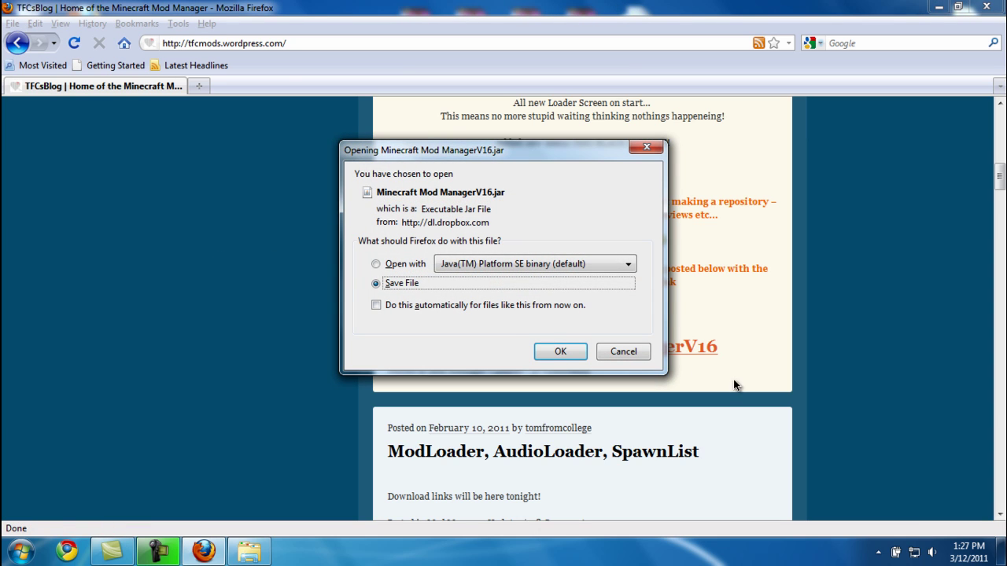
pyautogui.click(608, 351)
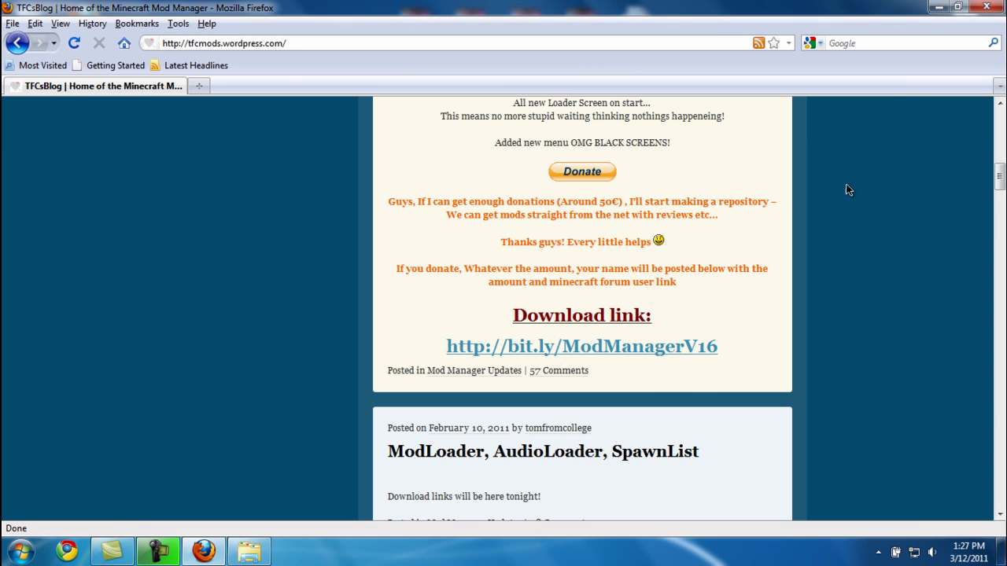
# - Close the browser and the Downloads folder window to clear the desktop
pyautogui.click(976, 7)
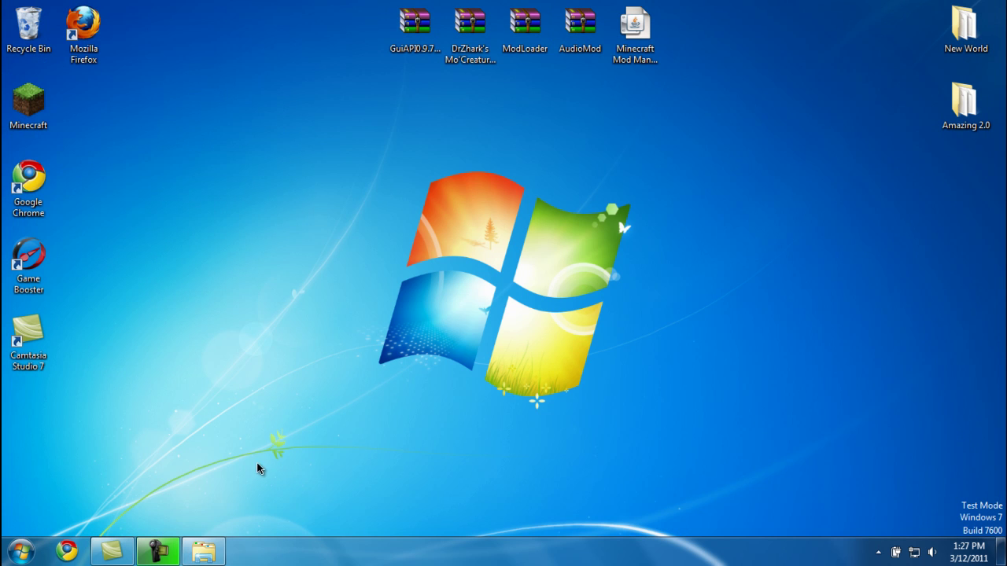
pyautogui.click(203, 552)
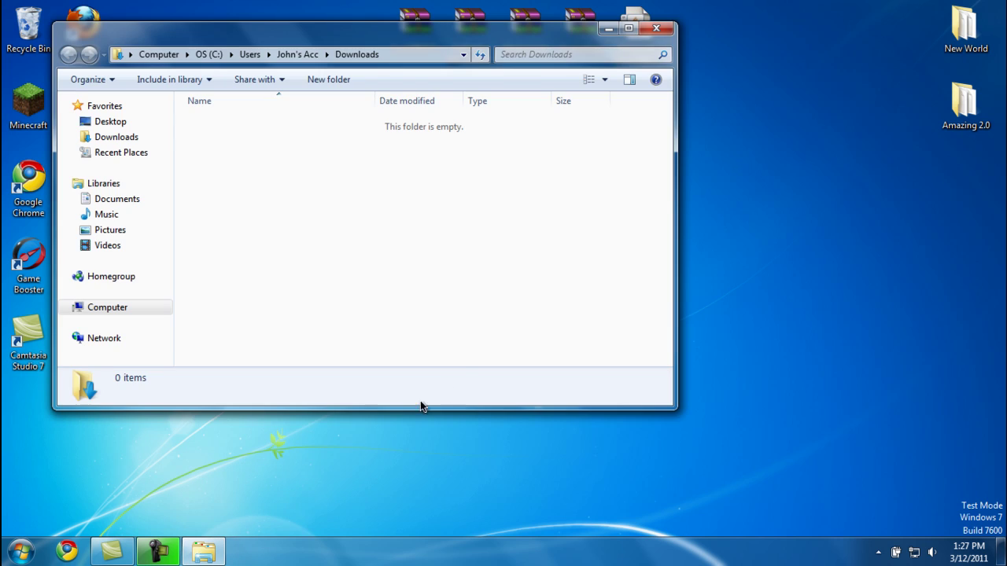
pyautogui.click(658, 30)
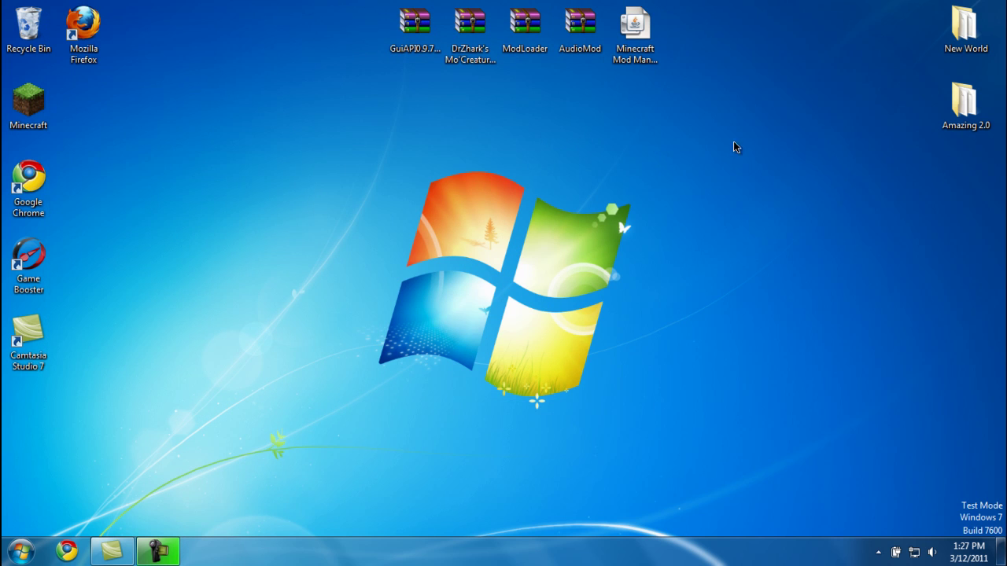
# - Open the .minecraft folder by running %appdata%, check its saves folder, and return to .minecraft
pyautogui.click(17, 552)
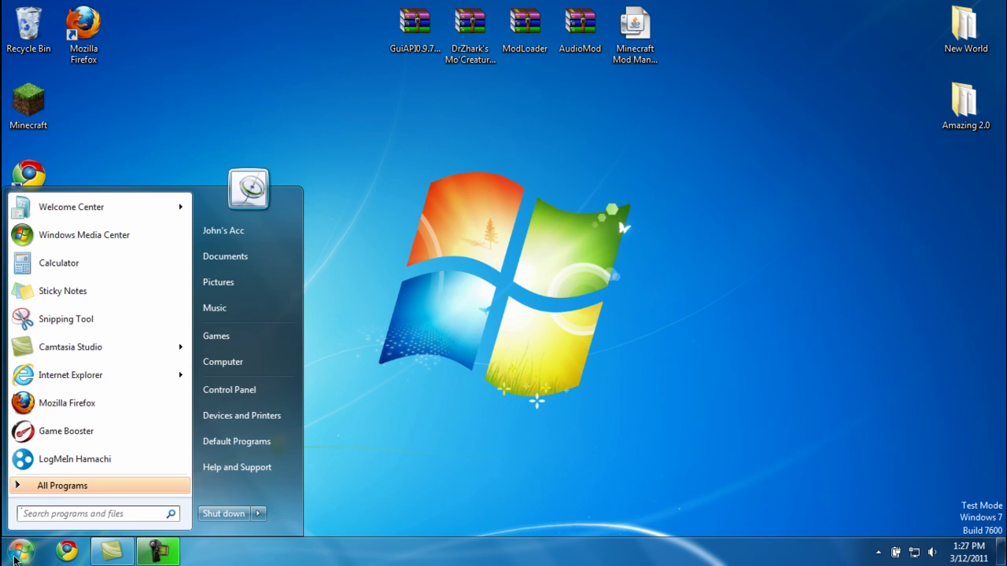
pyautogui.write('run')
pyautogui.press('Return')
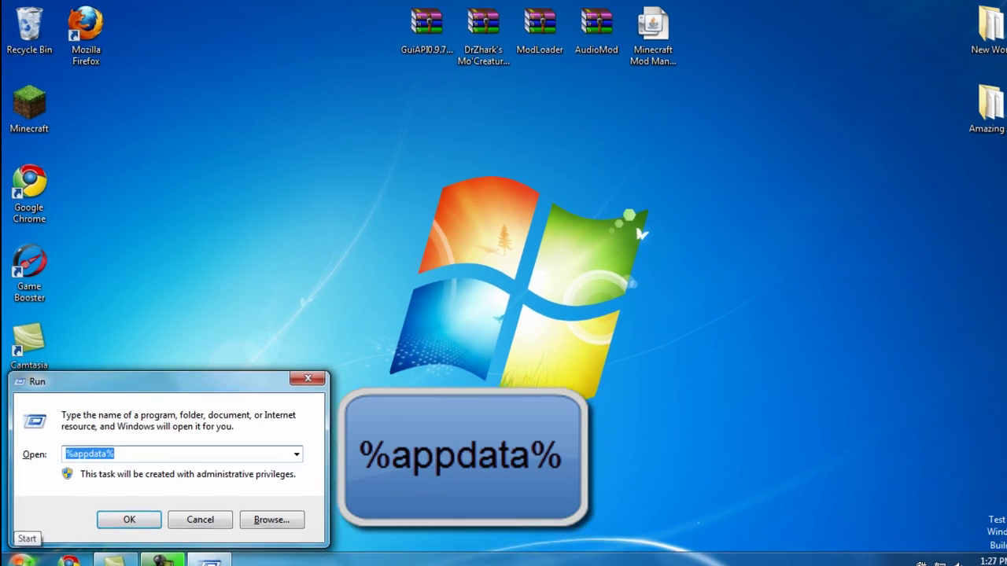
pyautogui.press('Return')
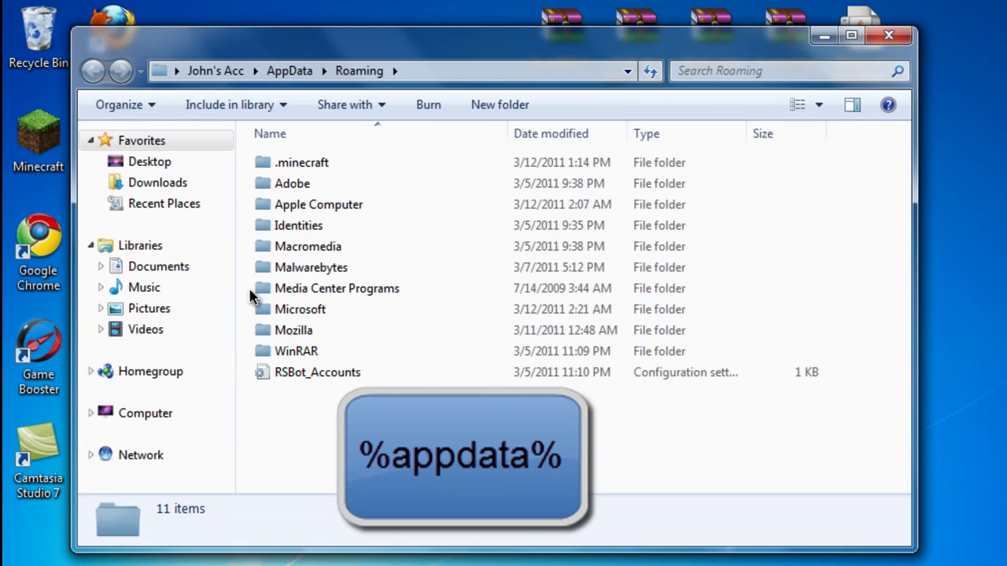
pyautogui.doubleClick(332, 171)
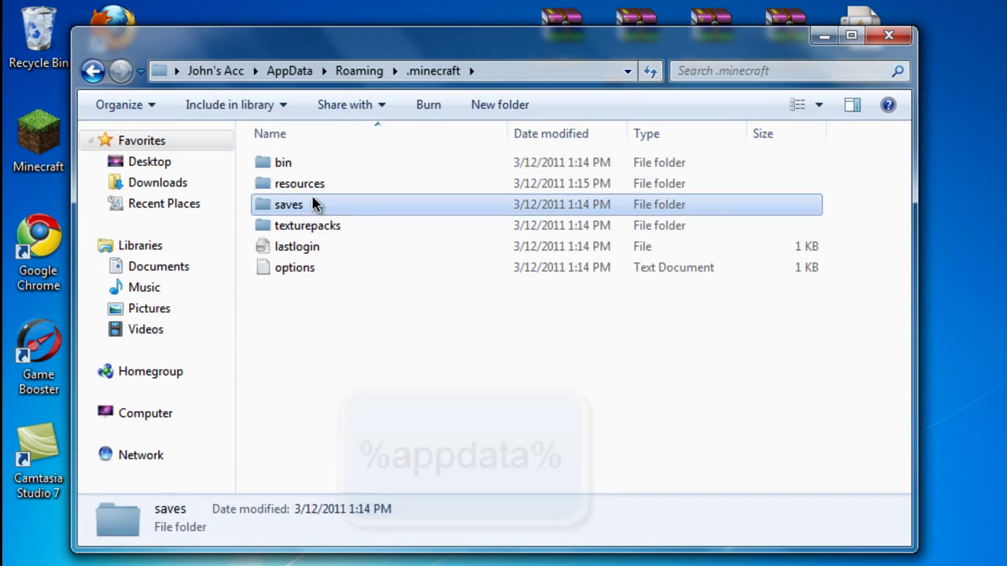
pyautogui.doubleClick(313, 203)
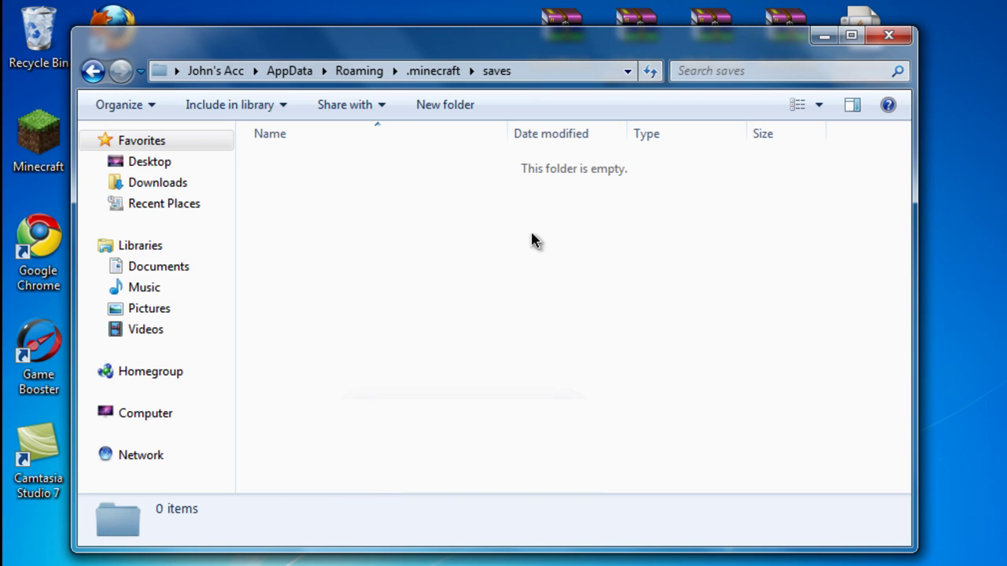
pyautogui.click(93, 70)
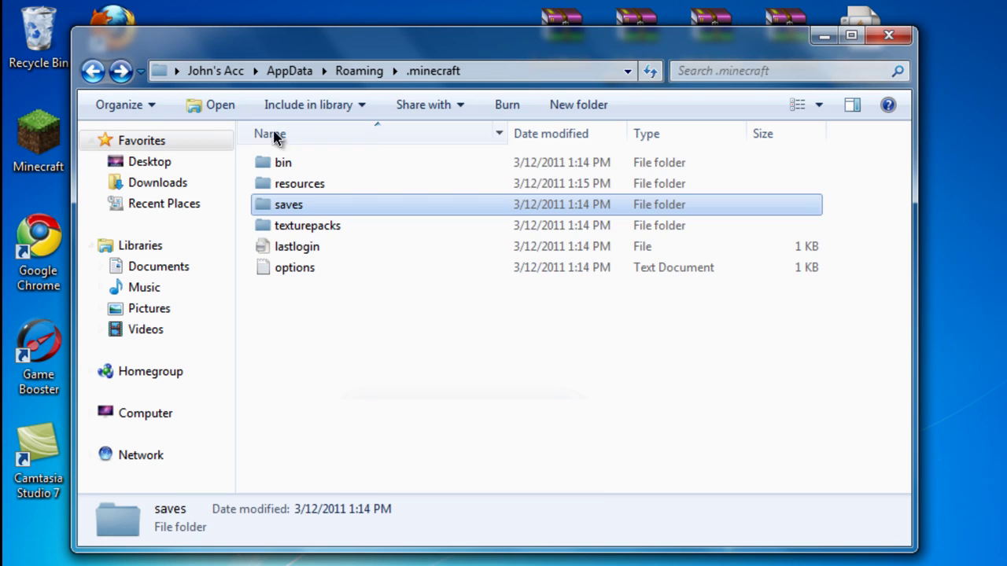
# - Go up to the Roaming folder, delete the .minecraft folder to the Recycle Bin, and minimise the window
pyautogui.click(462, 331)
pyautogui.click(93, 71)
pyautogui.rightClick(255, 161)
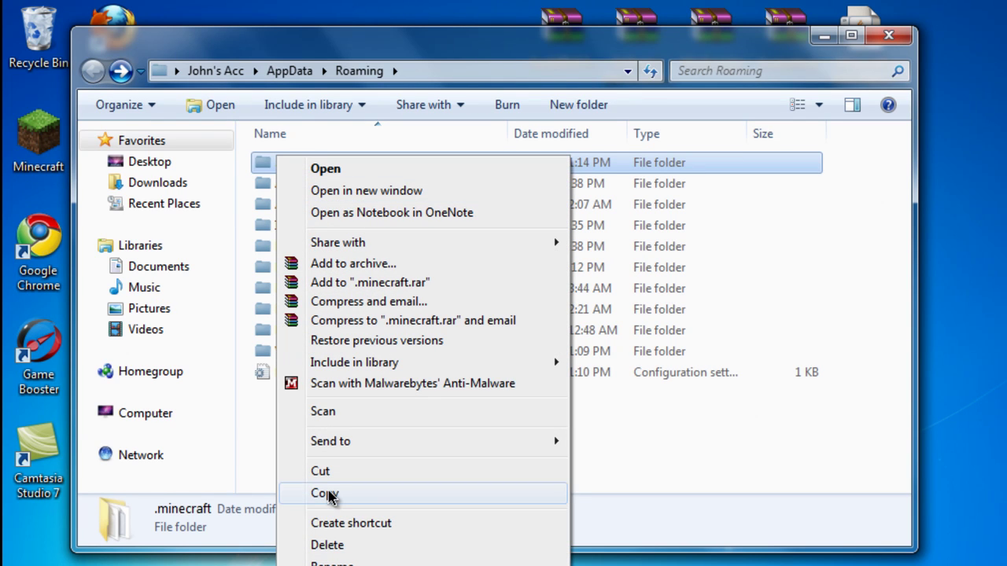
pyautogui.click(324, 544)
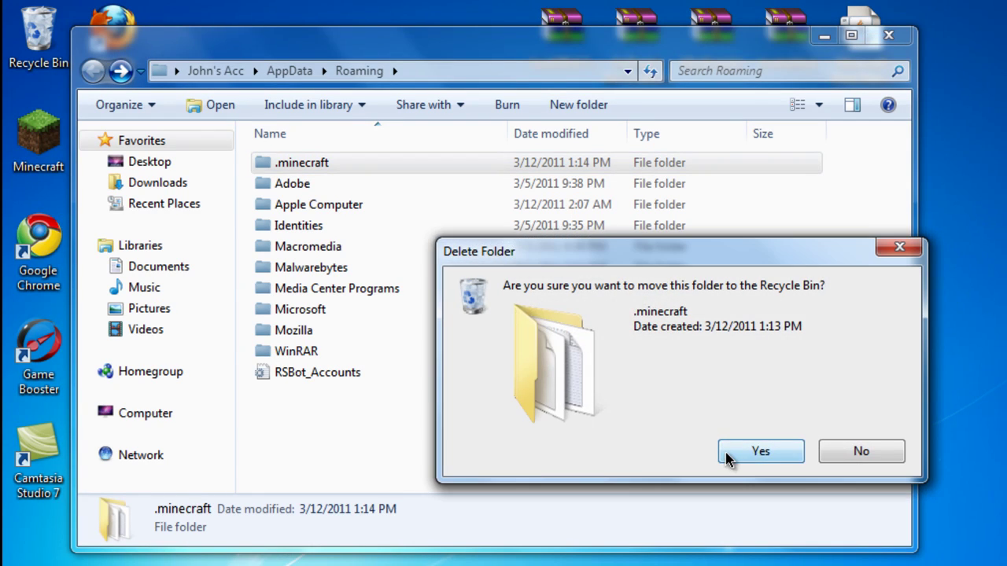
pyautogui.click(736, 454)
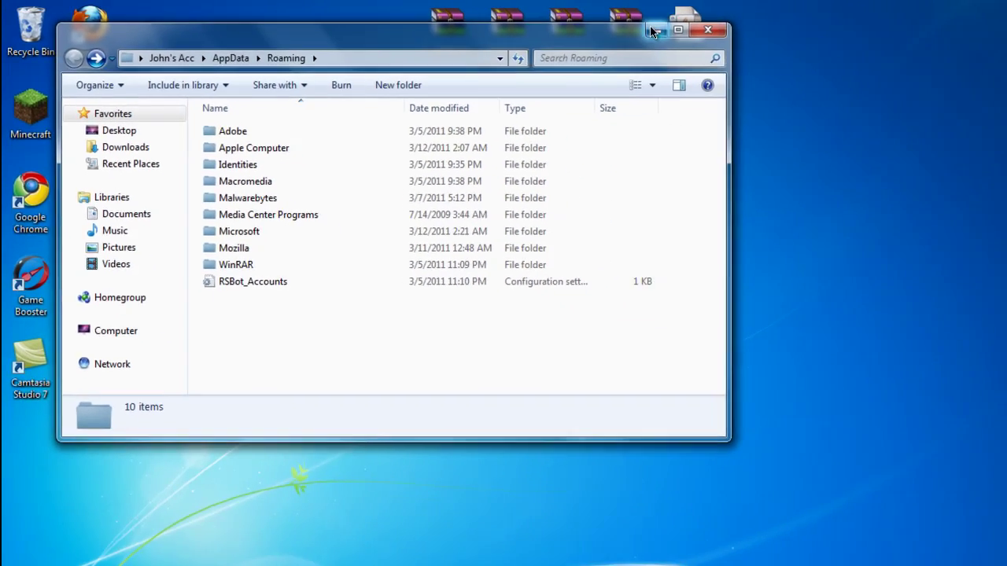
pyautogui.click(654, 30)
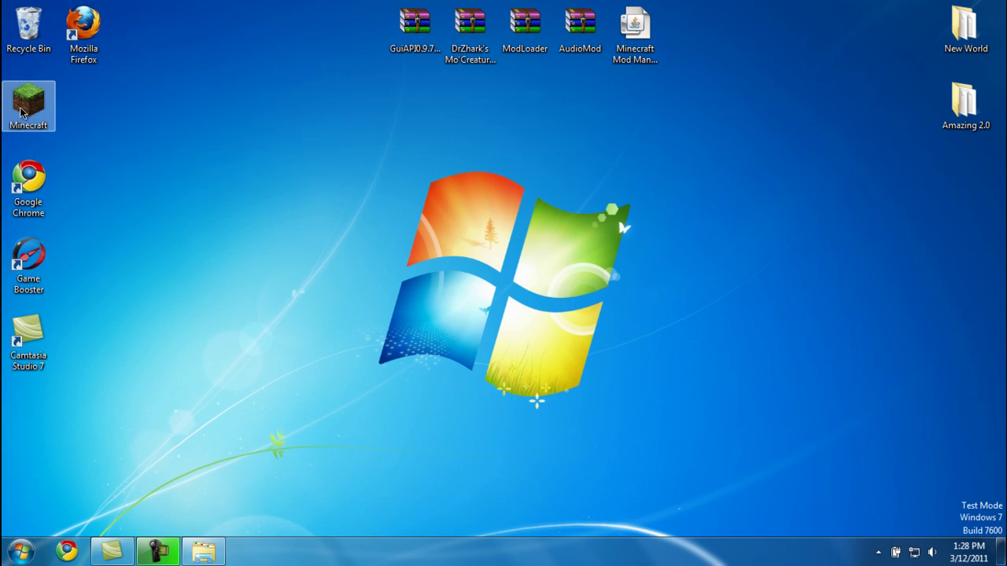
# - Launch Minecraft from the desktop, log in with the filled-in credentials to regenerate its files, and close the game at the title screen
pyautogui.doubleClick(23, 112)
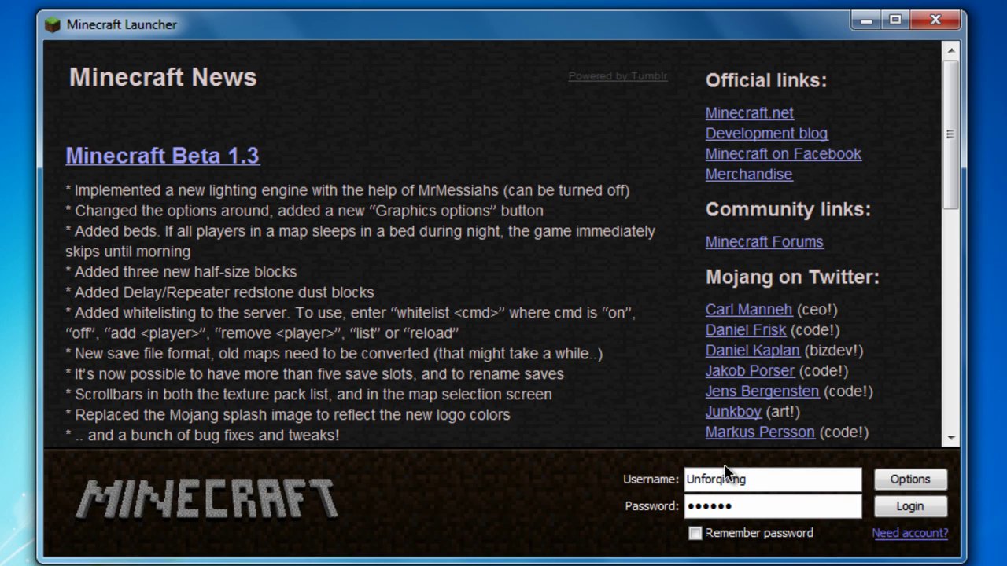
pyautogui.click(904, 509)
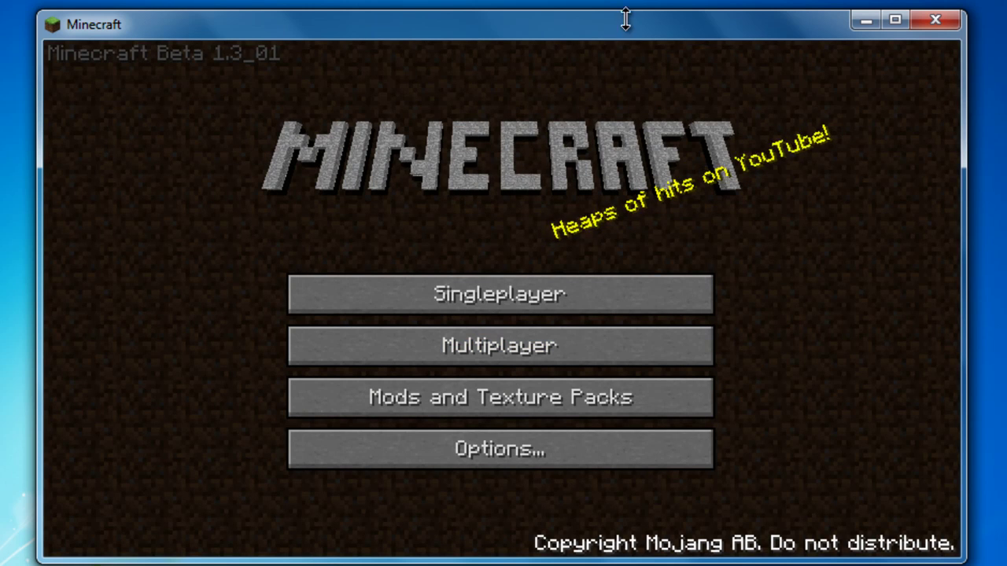
pyautogui.click(934, 24)
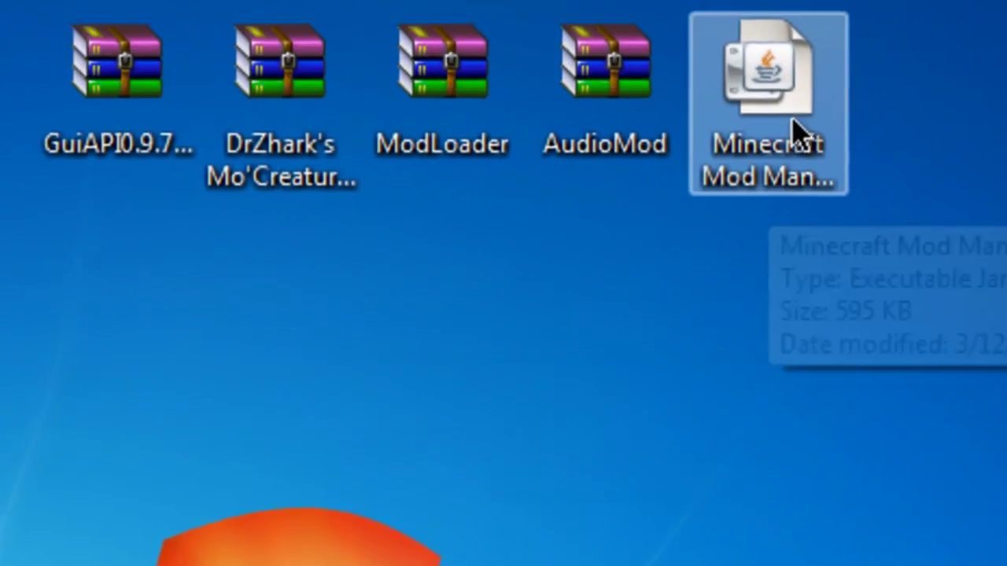
# - Start Minecraft Mod ManagerV16 from the desktop, continue past its loader, and reposition the main window
pyautogui.click(799, 130)
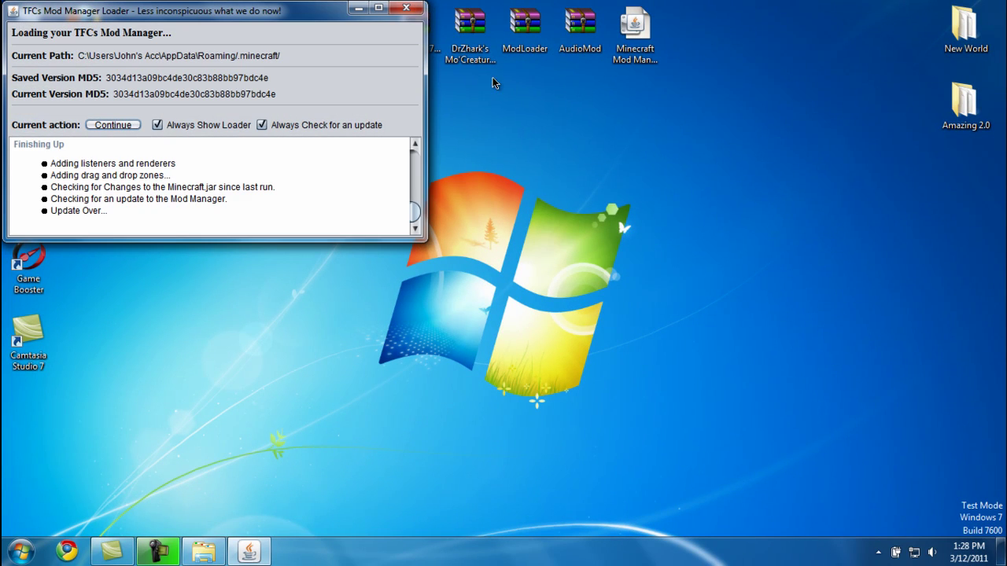
pyautogui.moveTo(226, 11); pyautogui.dragTo(543, 105)
pyautogui.click(429, 218)
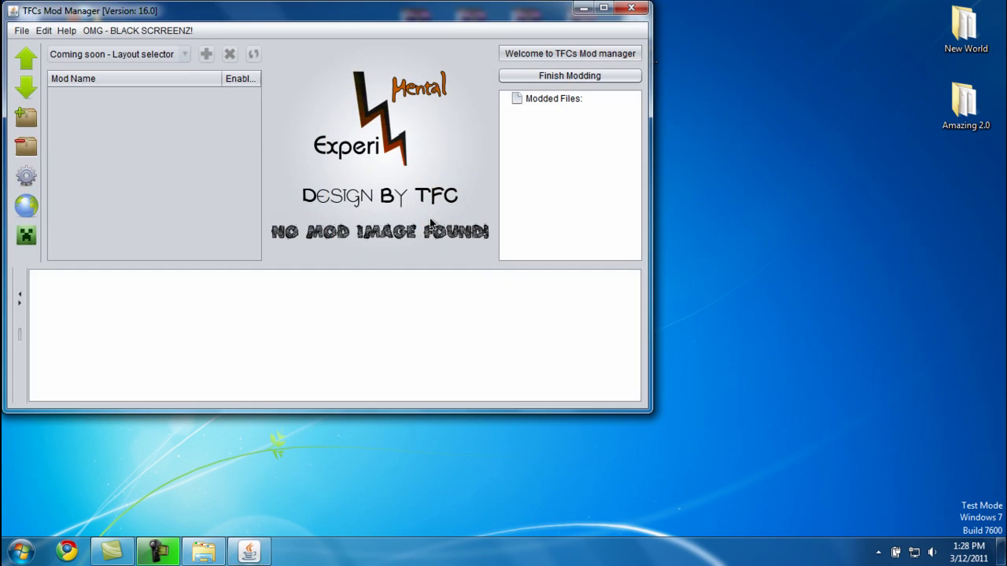
pyautogui.moveTo(337, 29); pyautogui.dragTo(549, 66)
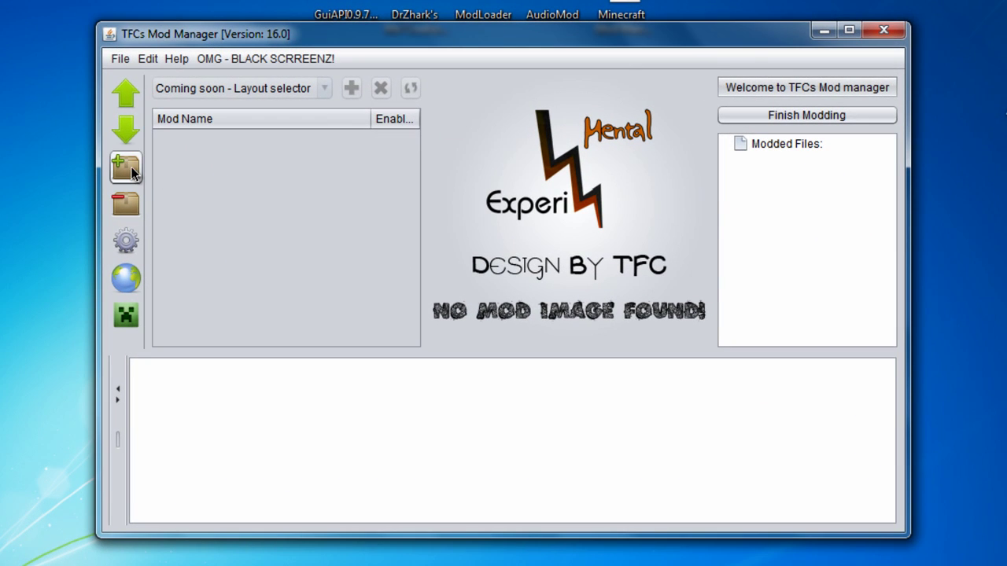
# - Add GuiAPI0.9.7-1.3_01.zip and DrZhark's Mo'Creatures Mod v2.8.1.zip from the Desktop to the mod list
pyautogui.click(131, 167)
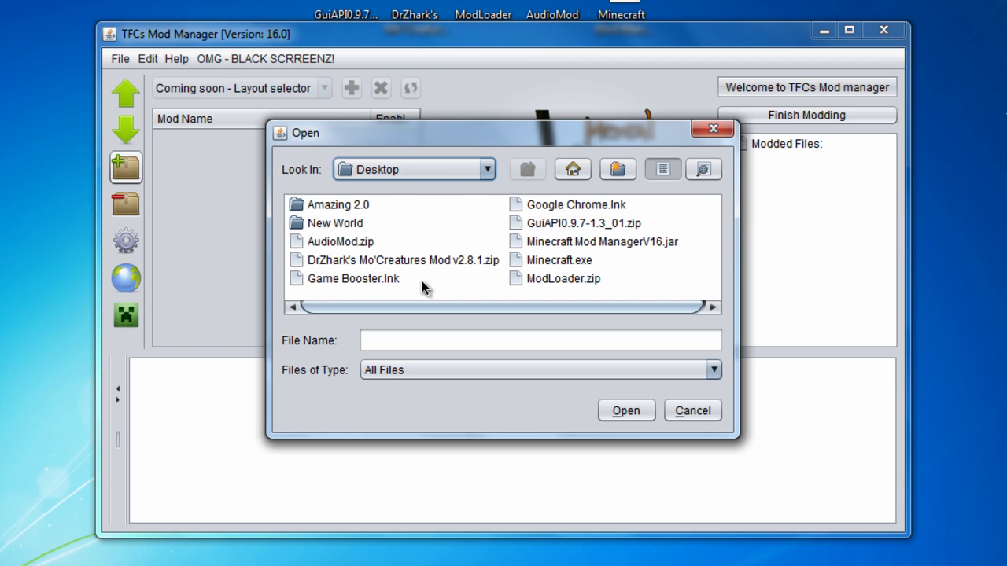
pyautogui.click(560, 224)
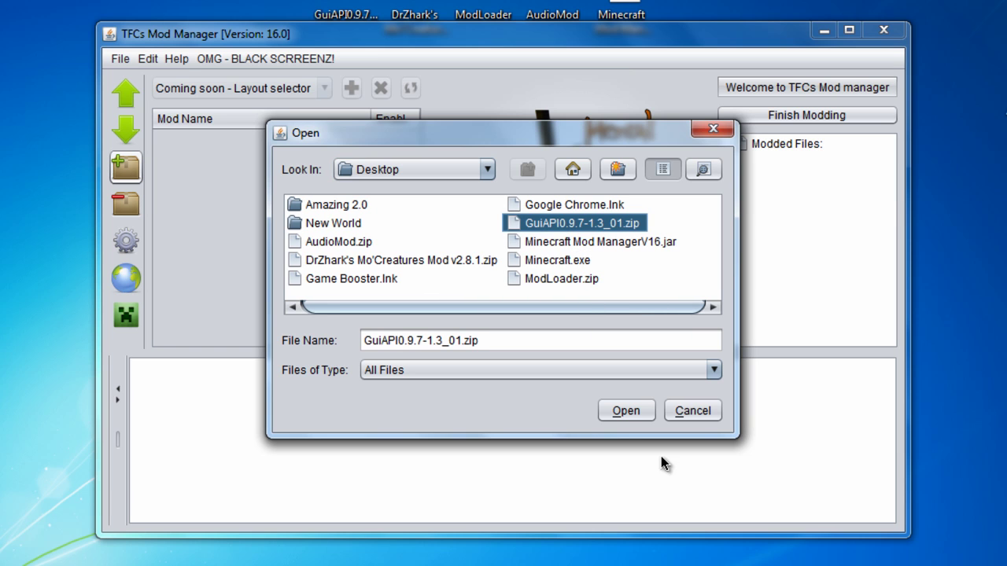
pyautogui.click(625, 410)
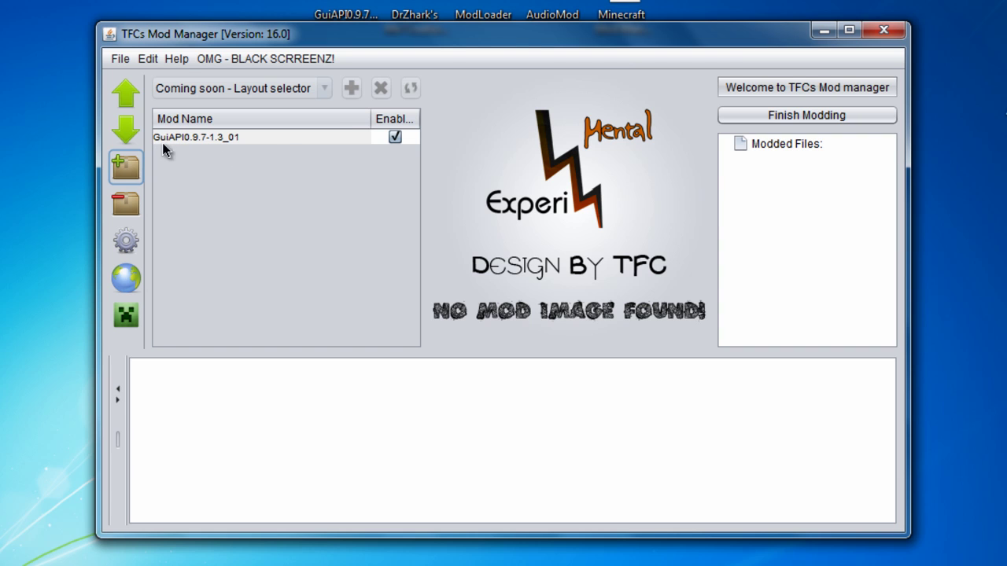
pyautogui.click(137, 161)
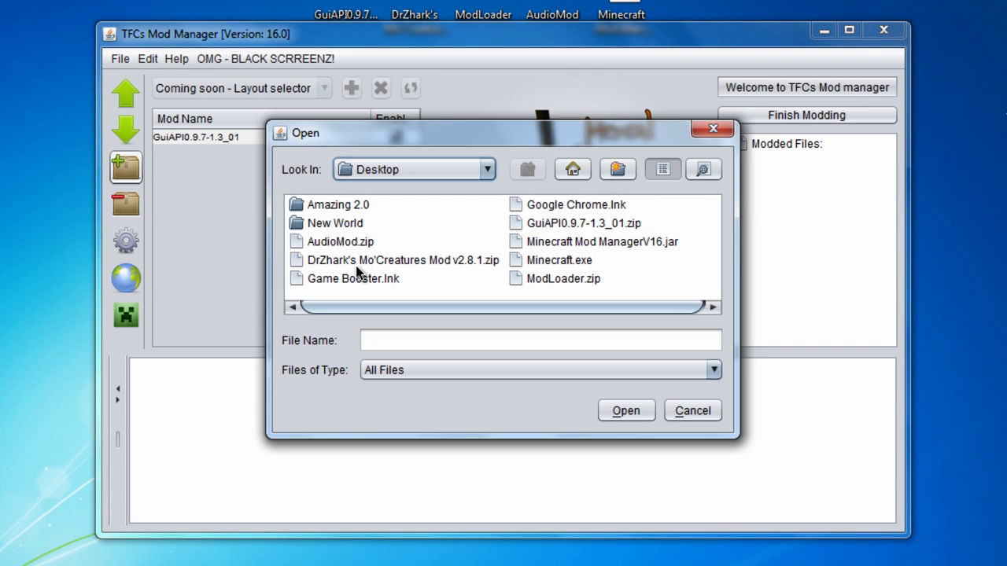
pyautogui.click(356, 265)
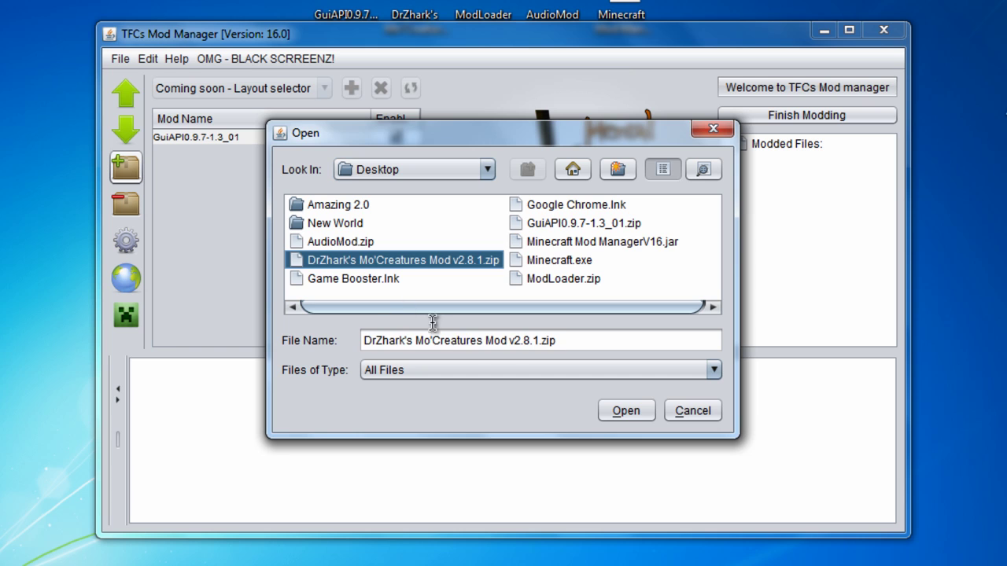
pyautogui.click(625, 410)
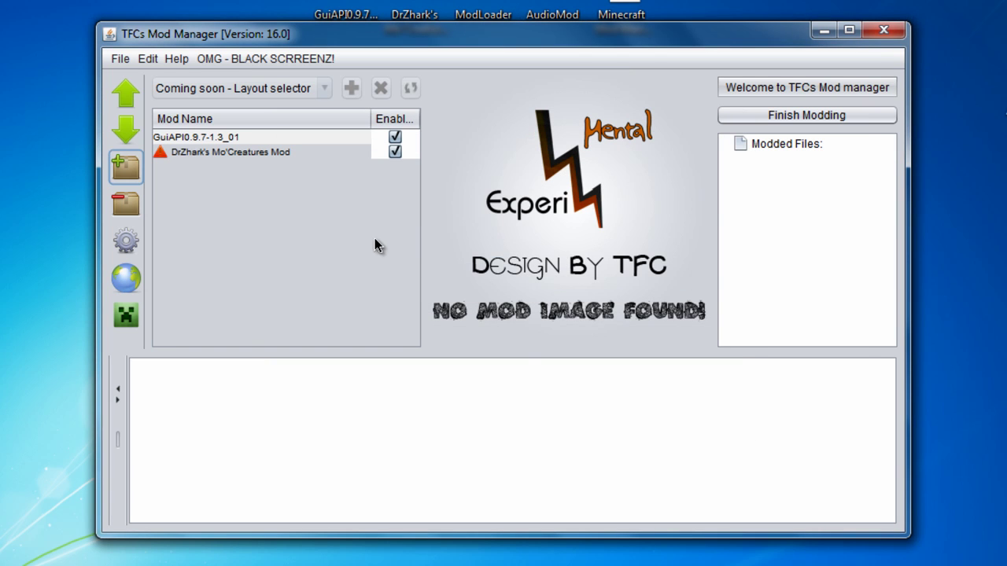
# - Add ModLoader.zip and AudioMod.zip from the Desktop to the mod list
pyautogui.click(122, 170)
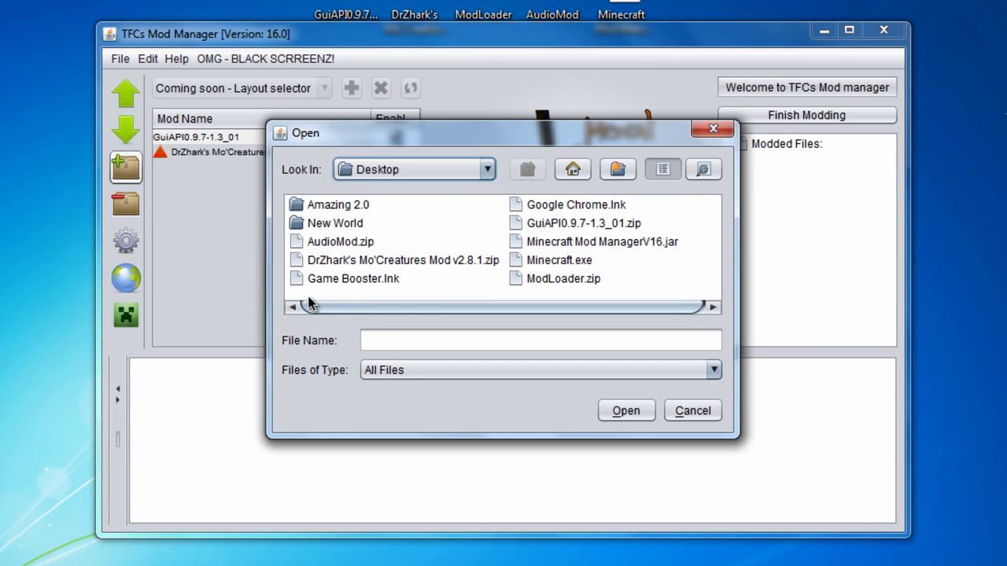
pyautogui.click(568, 285)
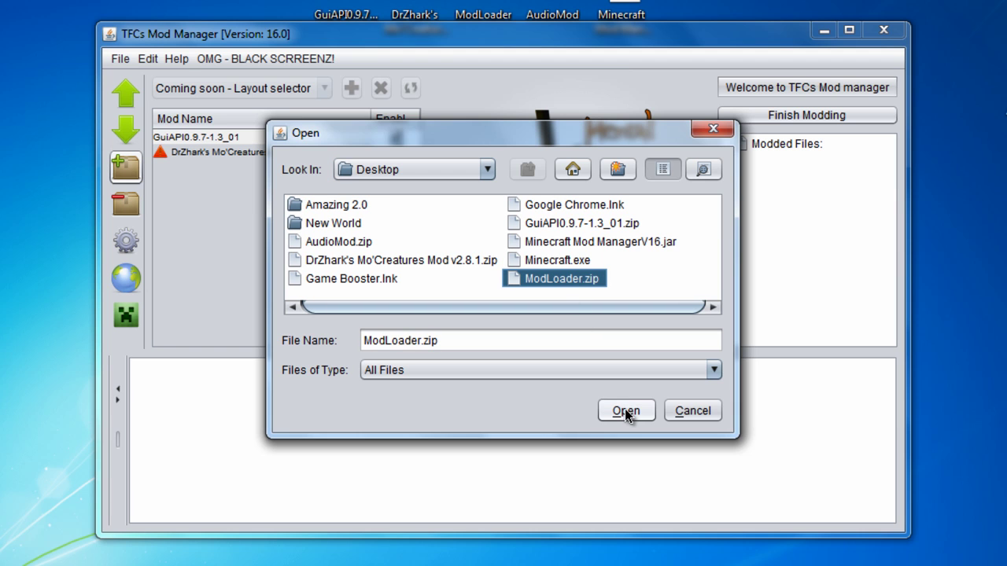
pyautogui.click(626, 410)
pyautogui.click(140, 181)
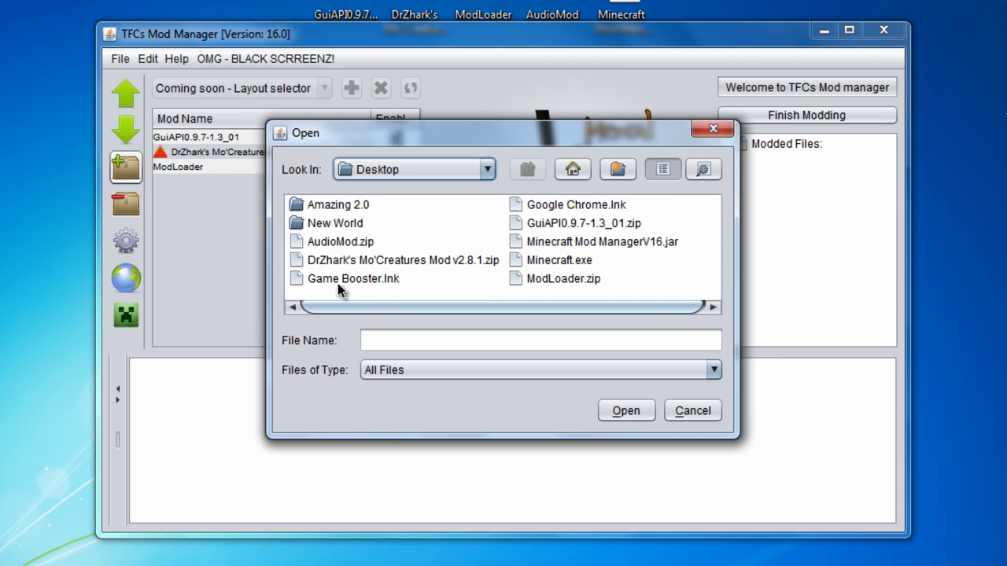
pyautogui.click(346, 243)
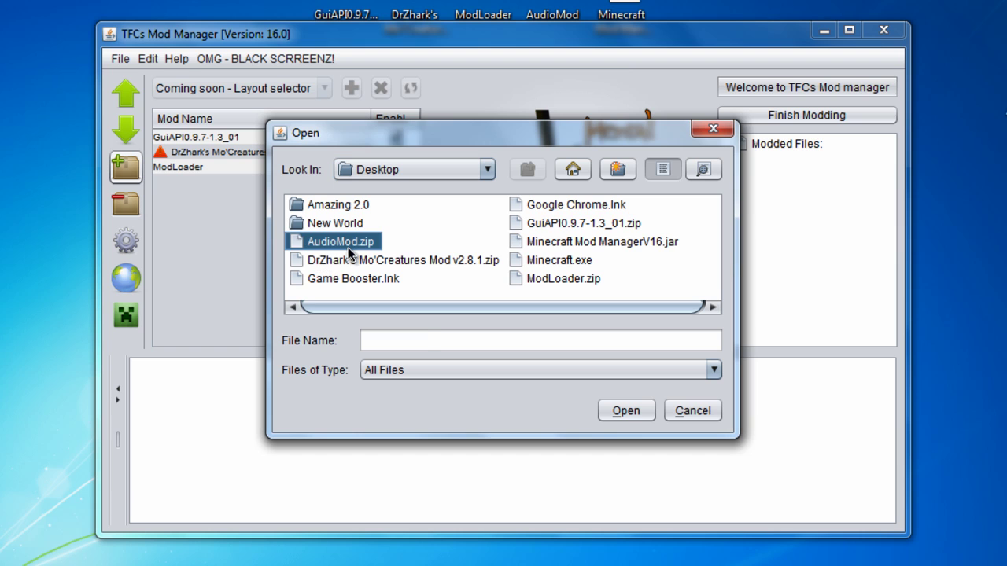
pyautogui.click(638, 405)
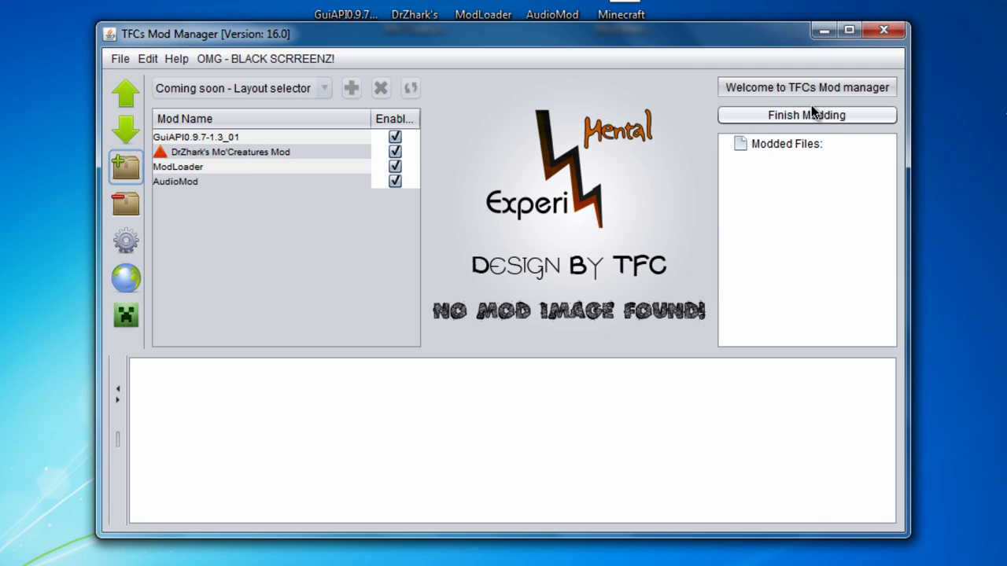
# - Finish modding with the four enabled mods and close the mod manager
pyautogui.click(793, 119)
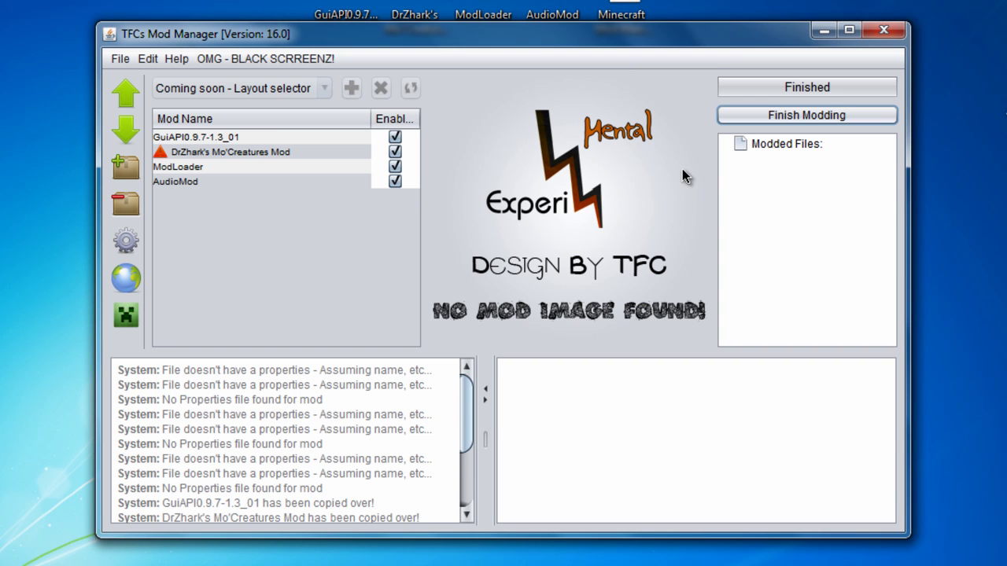
pyautogui.click(883, 34)
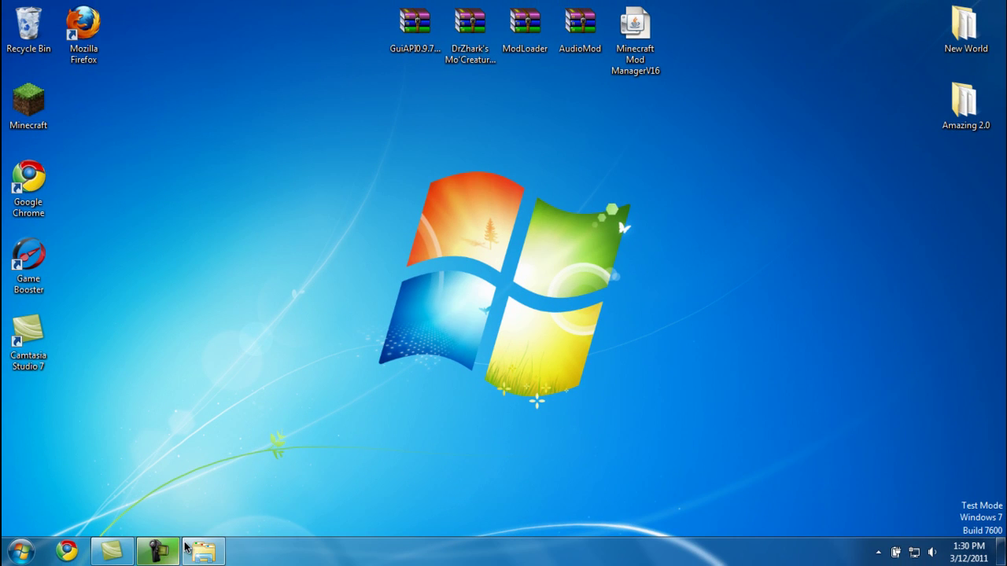
# - Reopen the Roaming window, move the Amazing 2.0 and New World folders from the desktop into .minecraft's saves folder, and close the window
pyautogui.click(187, 549)
pyautogui.click(222, 126)
pyautogui.doubleClick(222, 127)
pyautogui.doubleClick(295, 157)
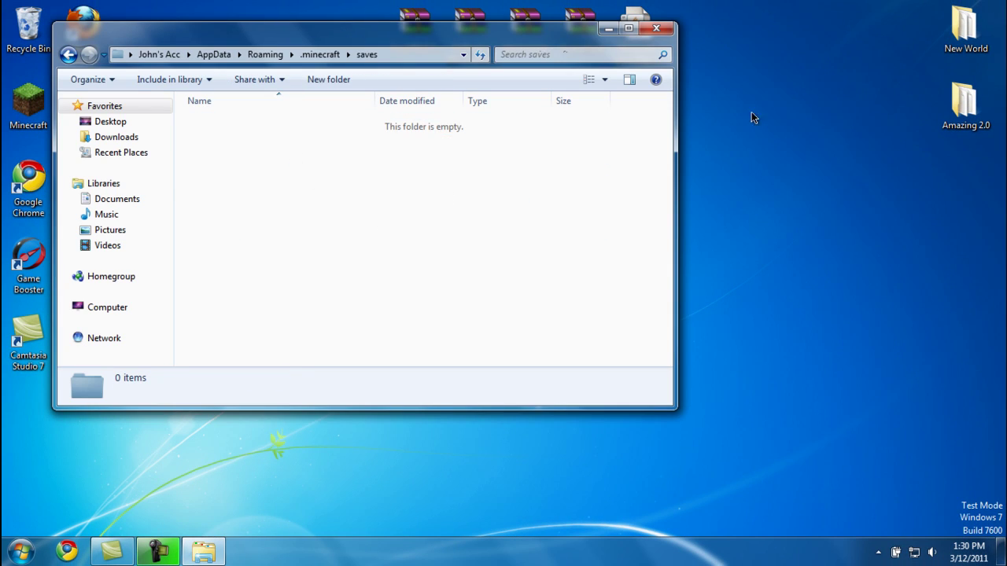
pyautogui.moveTo(954, 102); pyautogui.dragTo(434, 181)
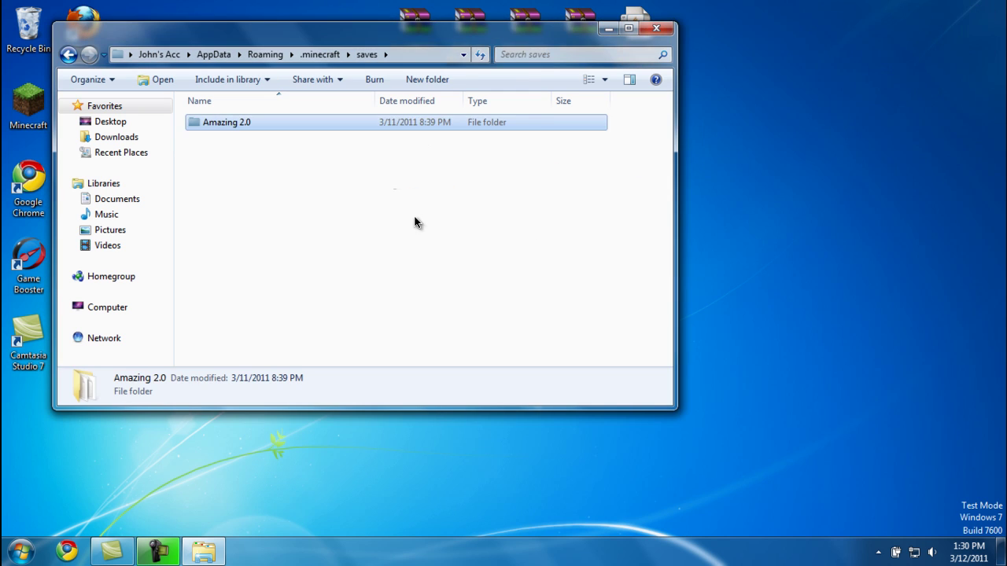
pyautogui.click(469, 237)
pyautogui.click(656, 29)
# - Launch Minecraft, log in with the remembered credentials, and load the singleplayer world Amazing 2.0
pyautogui.click(28, 107)
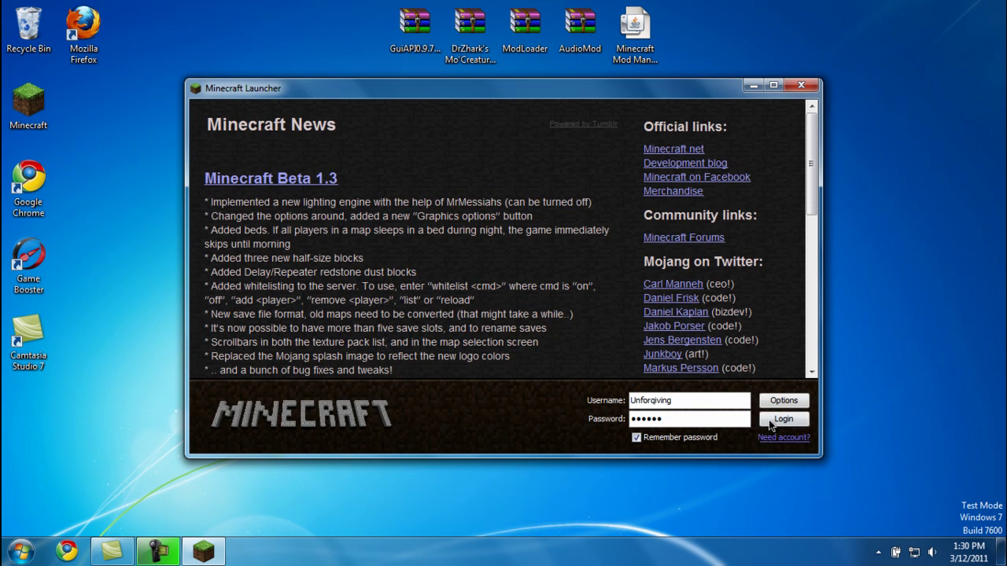
pyautogui.click(774, 420)
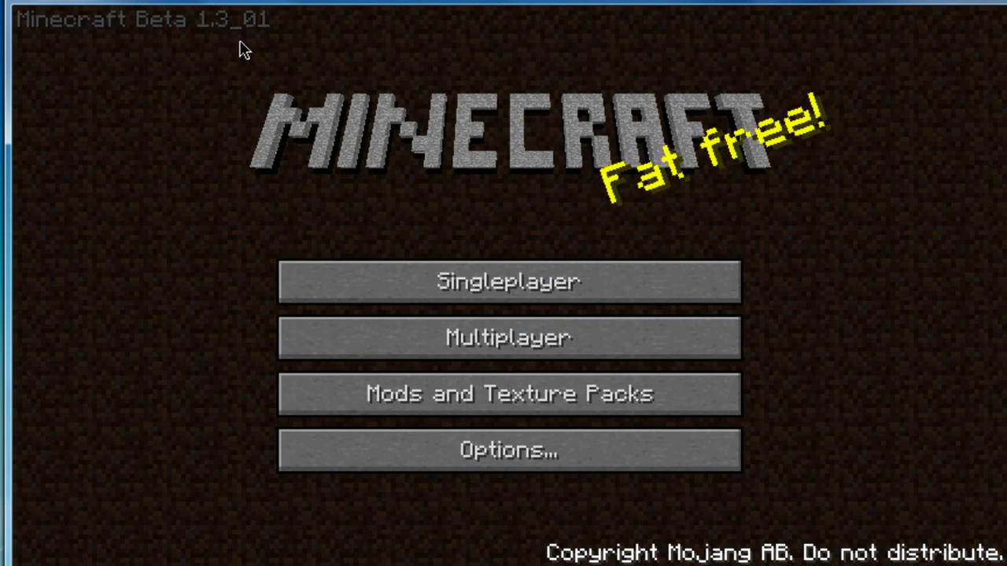
pyautogui.click(442, 277)
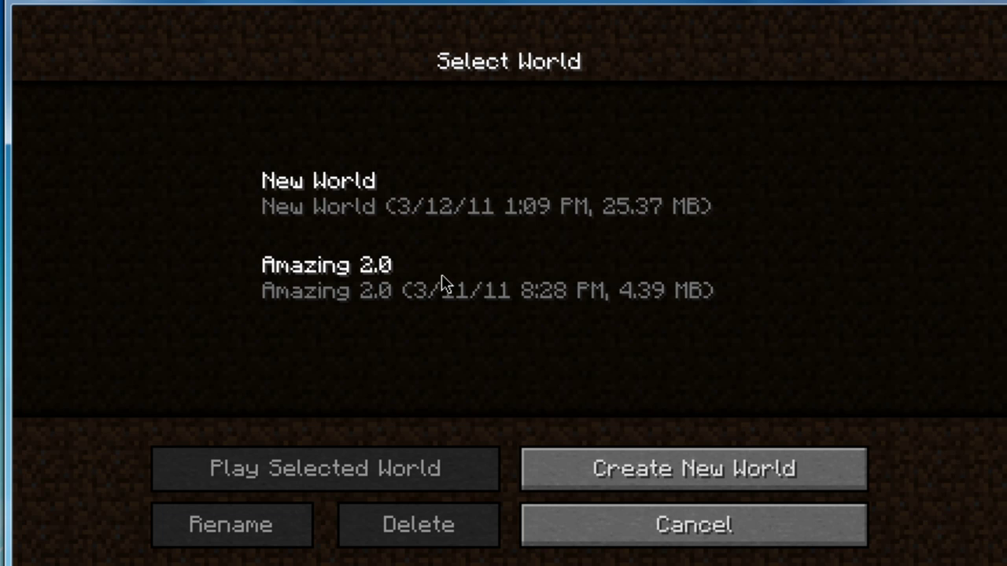
pyautogui.doubleClick(423, 261)
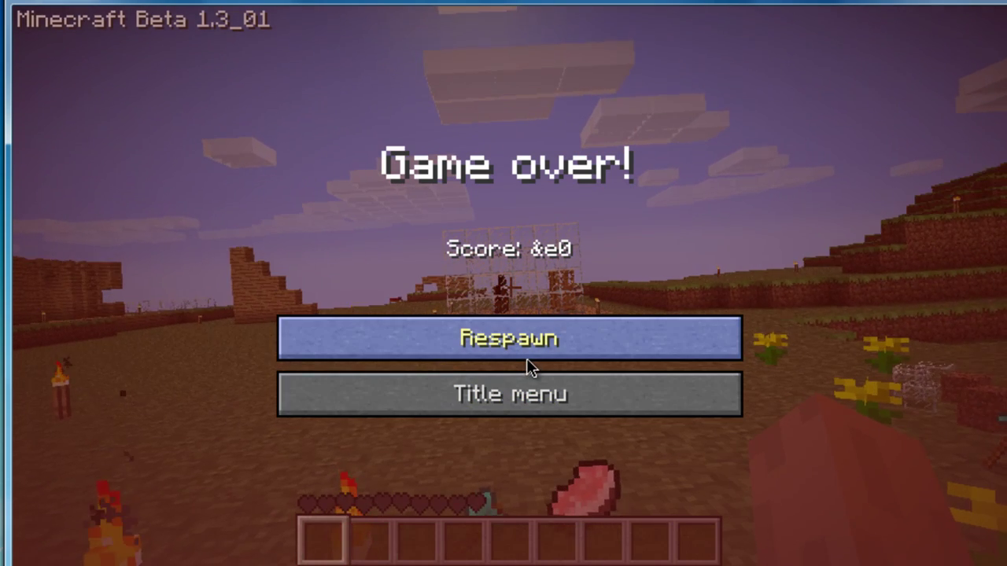
# - Respawn in the world and walk across the sand towards the grassy hills to look for the mod's creatures
pyautogui.click(526, 350)
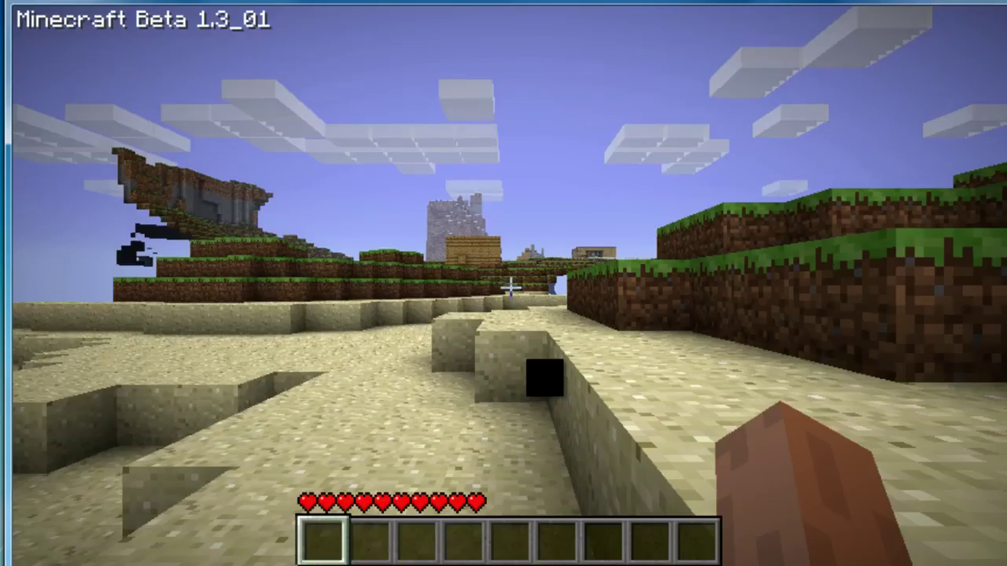
pyautogui.press('w')
pyautogui.press('w')
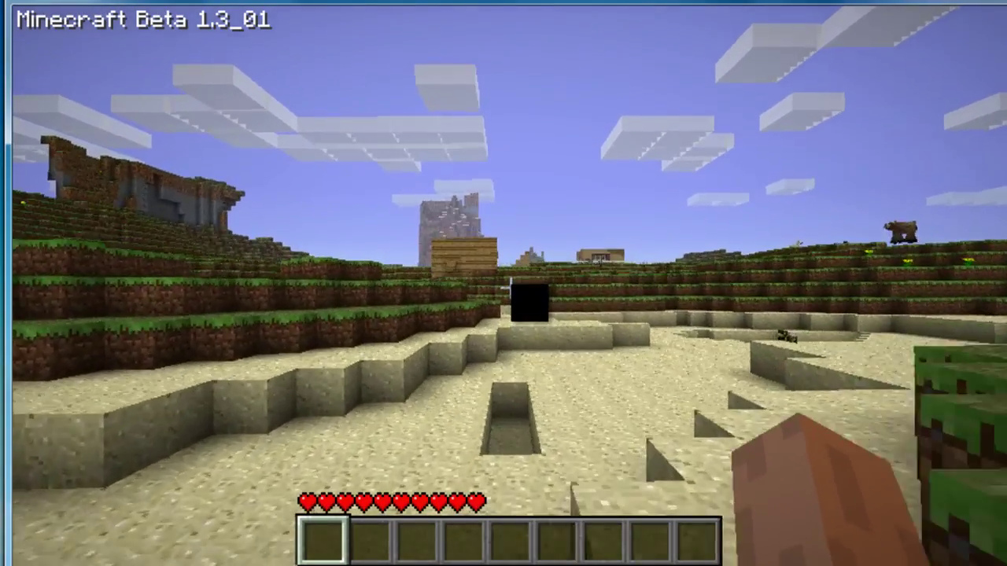
pyautogui.press('w')
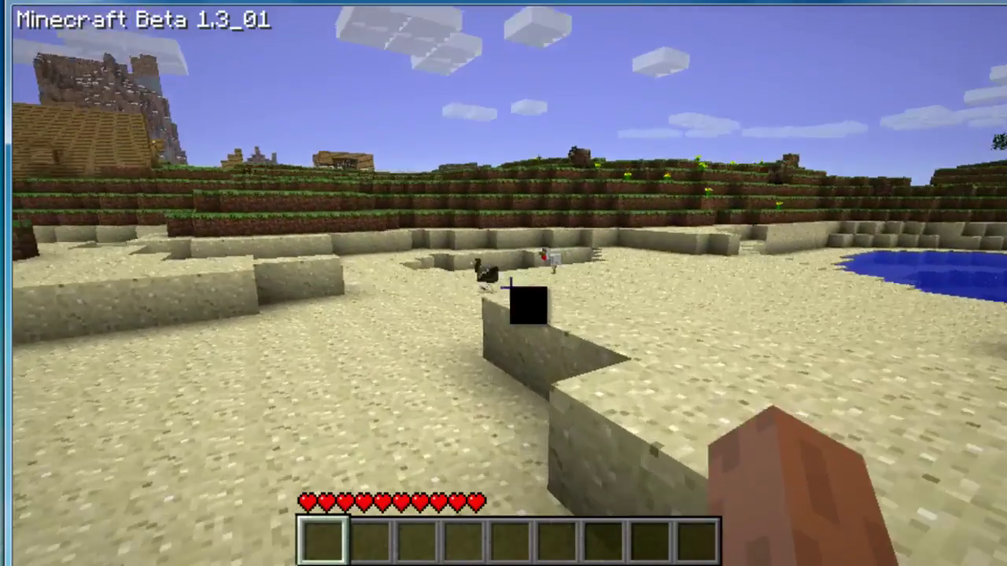
pyautogui.press('w')
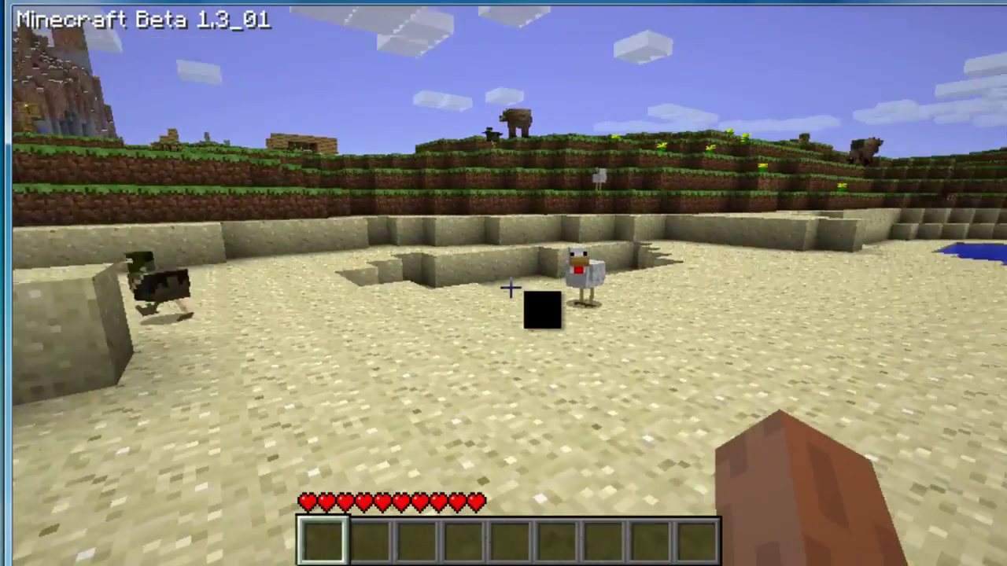
pyautogui.press('w')
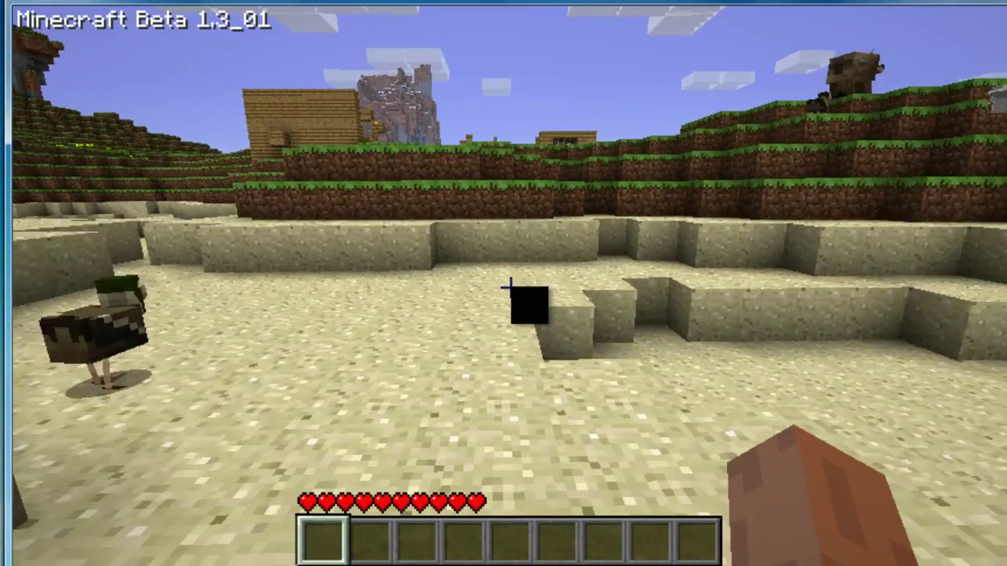
pyautogui.press('w')
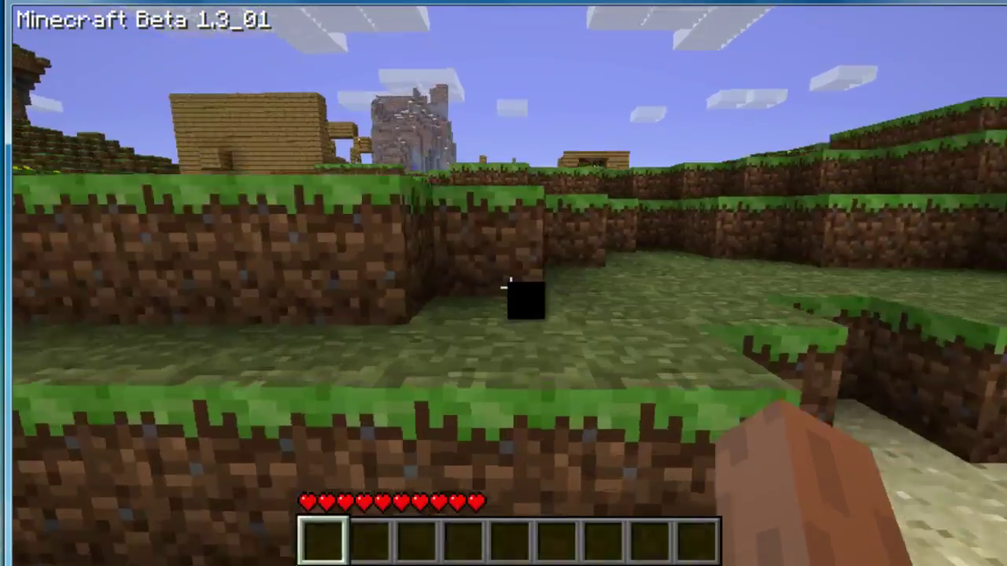
# - Toggle the Graphics quality option in the video settings and return to the game
pyautogui.press('Escape')
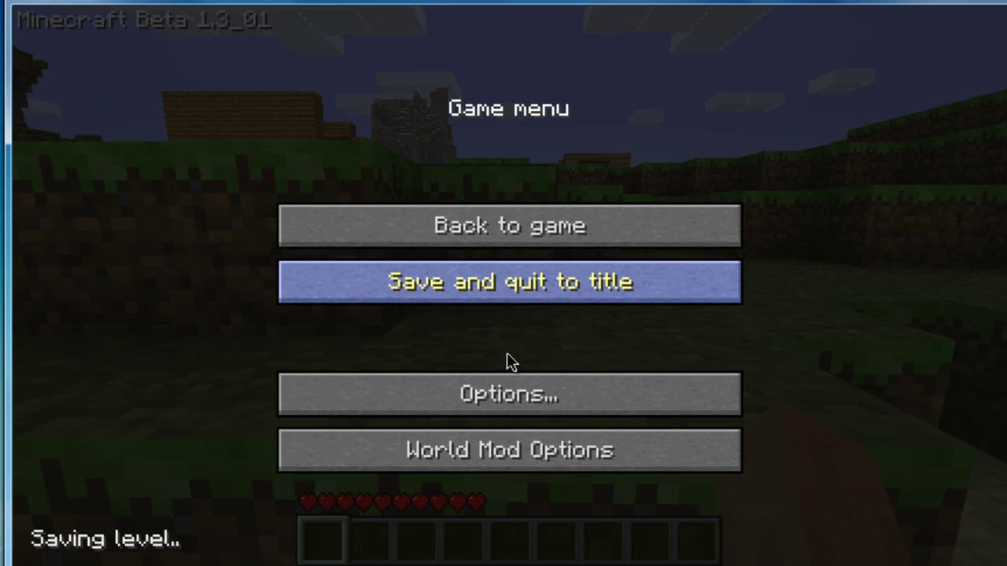
pyautogui.click(503, 385)
pyautogui.click(486, 363)
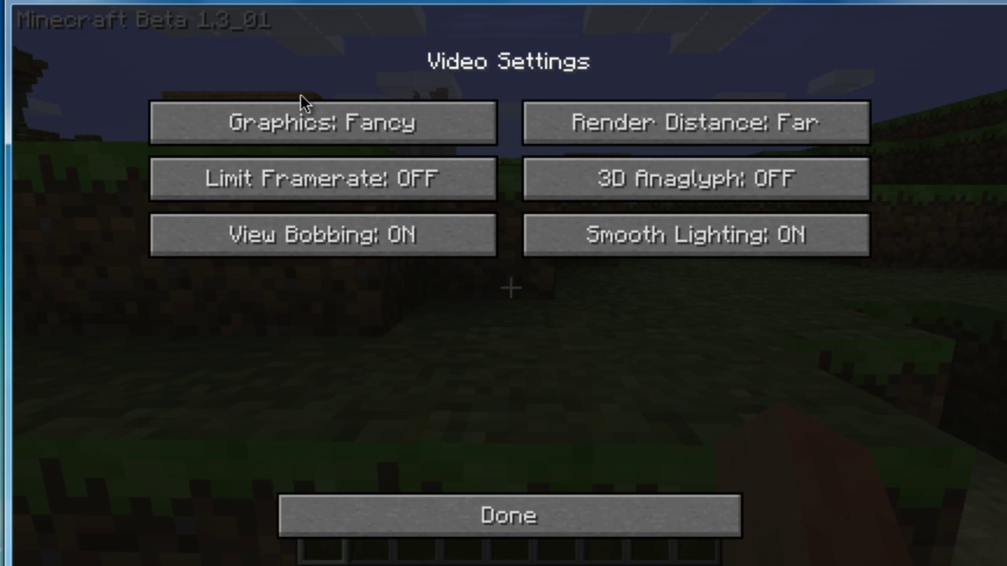
pyautogui.click(367, 138)
pyautogui.click(596, 535)
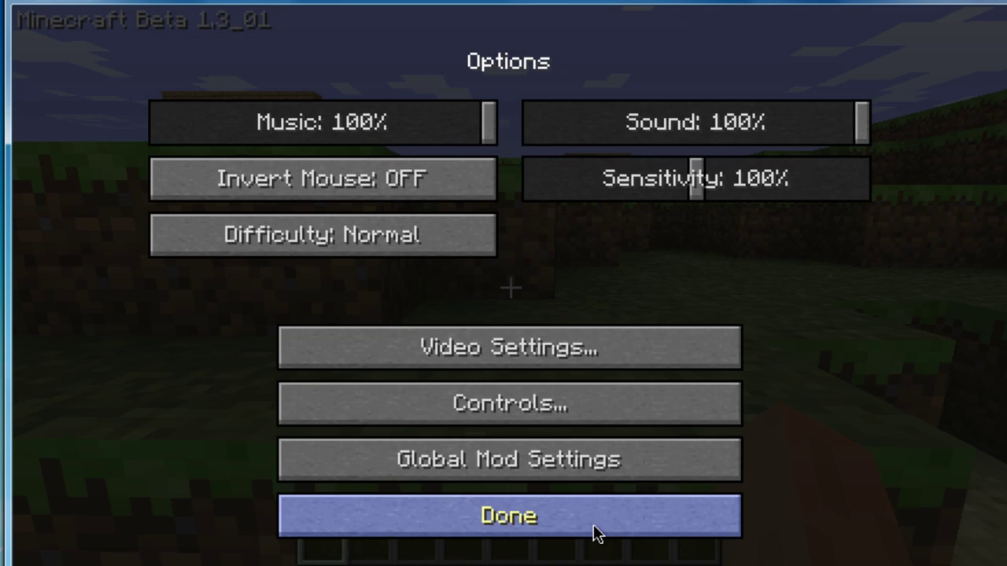
pyautogui.click(596, 519)
pyautogui.click(569, 235)
# - Walk across the grass field past the wooden buildings and the bed towards the glass animal enclosures
pyautogui.press('w')
pyautogui.press('s')
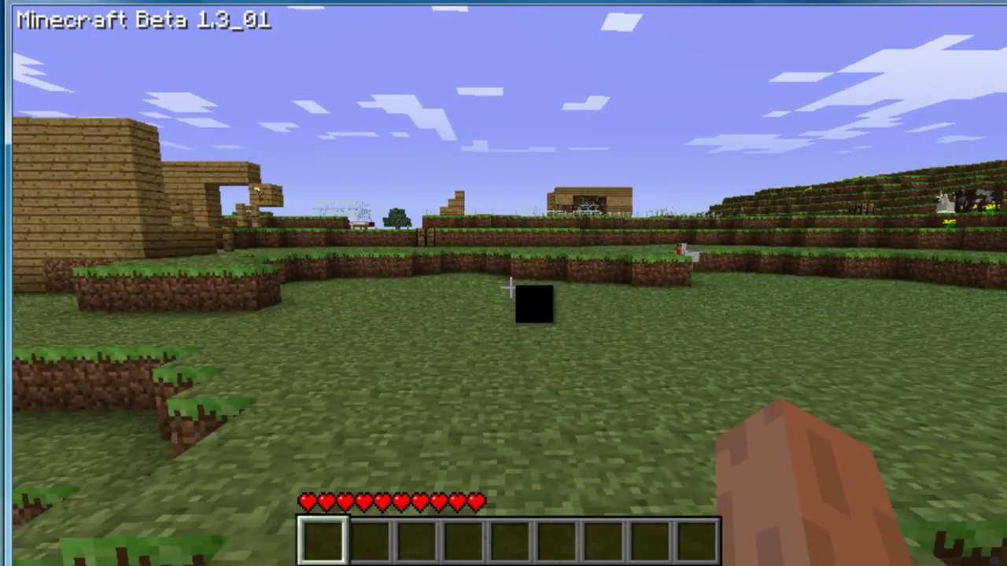
pyautogui.press('w')
pyautogui.press('w')
pyautogui.press('w')
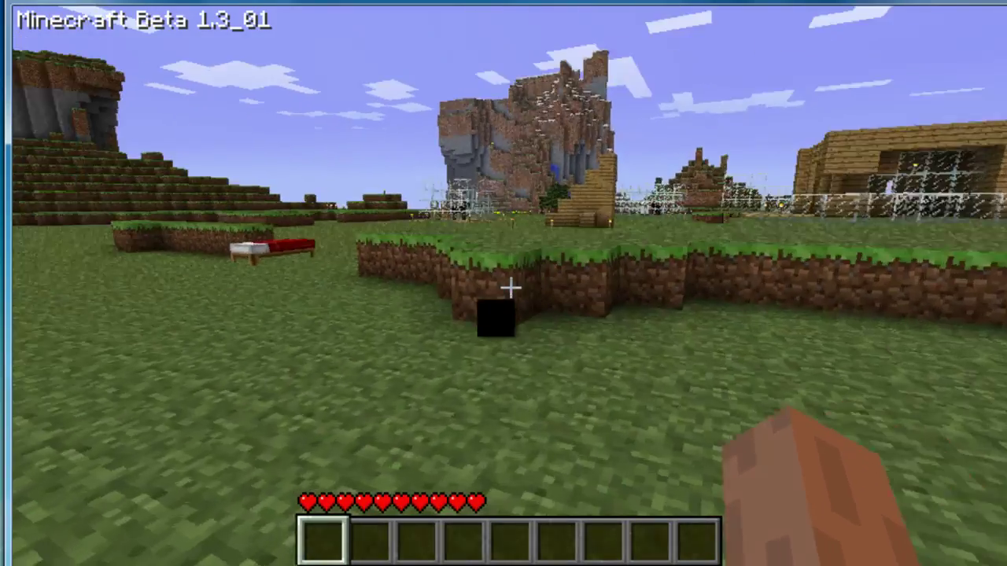
pyautogui.press('space')
pyautogui.press('f')
pyautogui.press('w')
pyautogui.press('w')
pyautogui.press('w')
pyautogui.press('w')
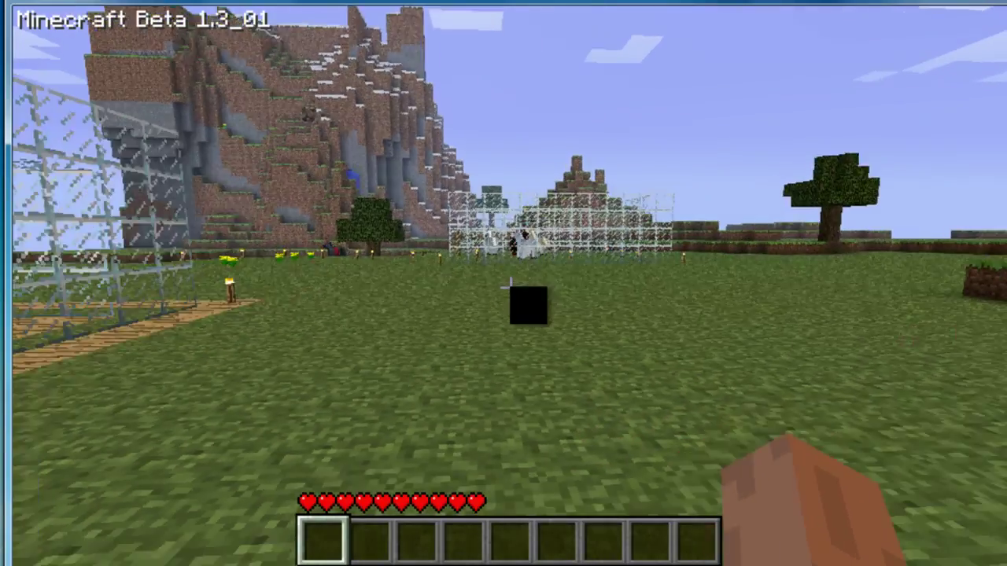
# - Walk to the torches and tree beside the horse enclosure and collect the dropped items, including torches, diamond tools and food
pyautogui.press('f')
pyautogui.press('w')
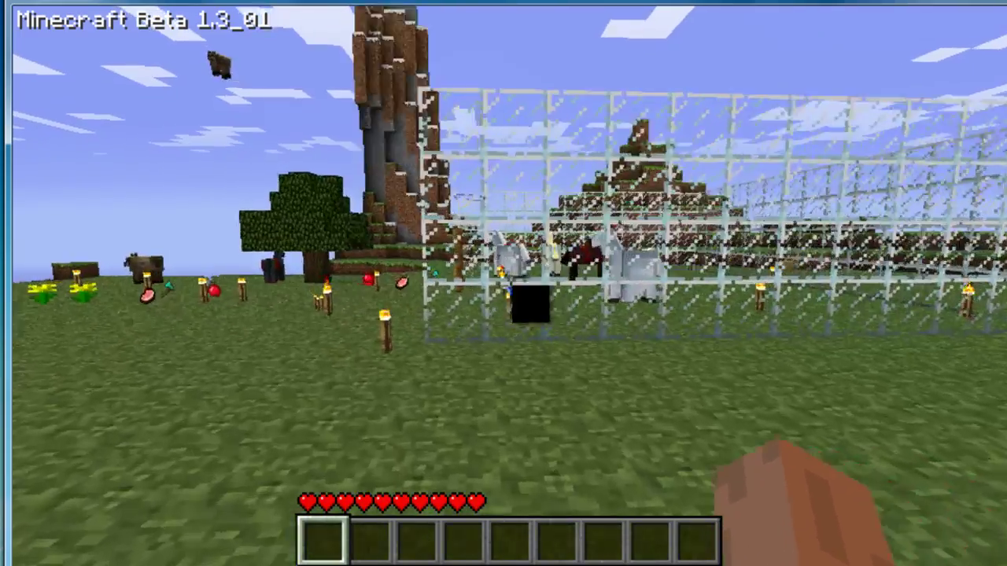
pyautogui.press('w')
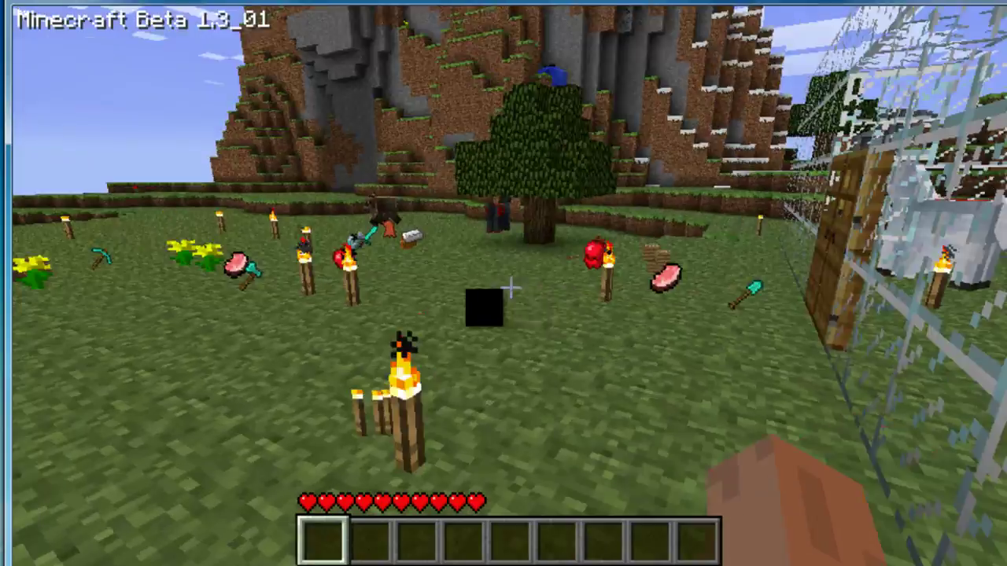
pyautogui.click(510, 288)
pyautogui.press('w')
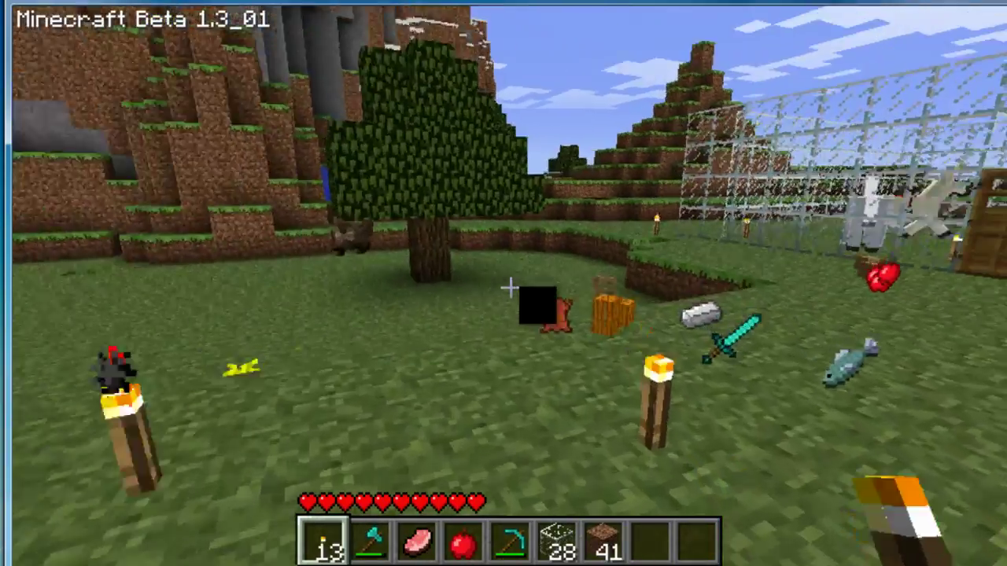
pyautogui.press('w')
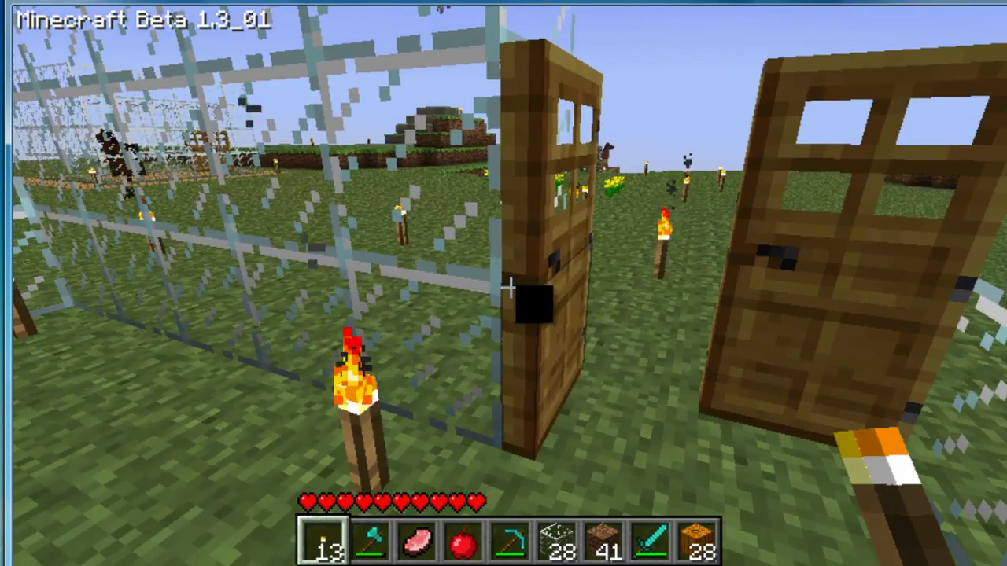
# - Enter the glass enclosure through its wooden doors, mount a white saddled horse and fly it over the surrounding hills
pyautogui.press('w')
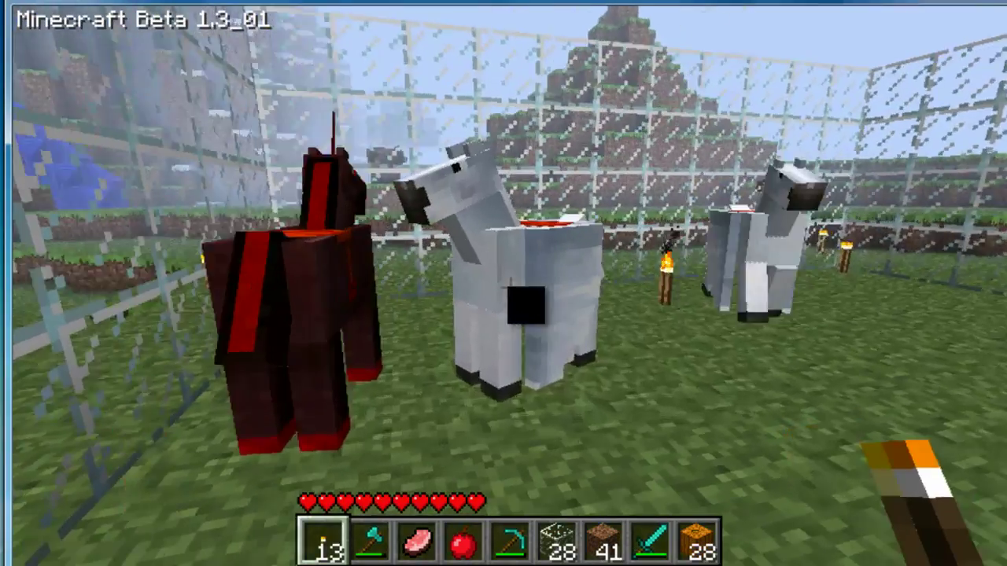
pyautogui.rightClick(510, 288)
pyautogui.press('w')
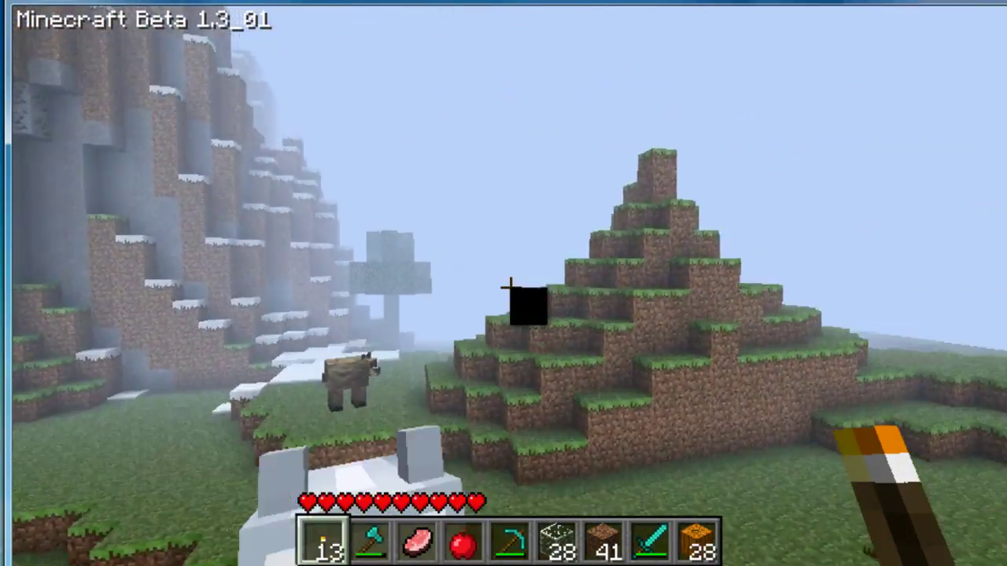
pyautogui.press('w')
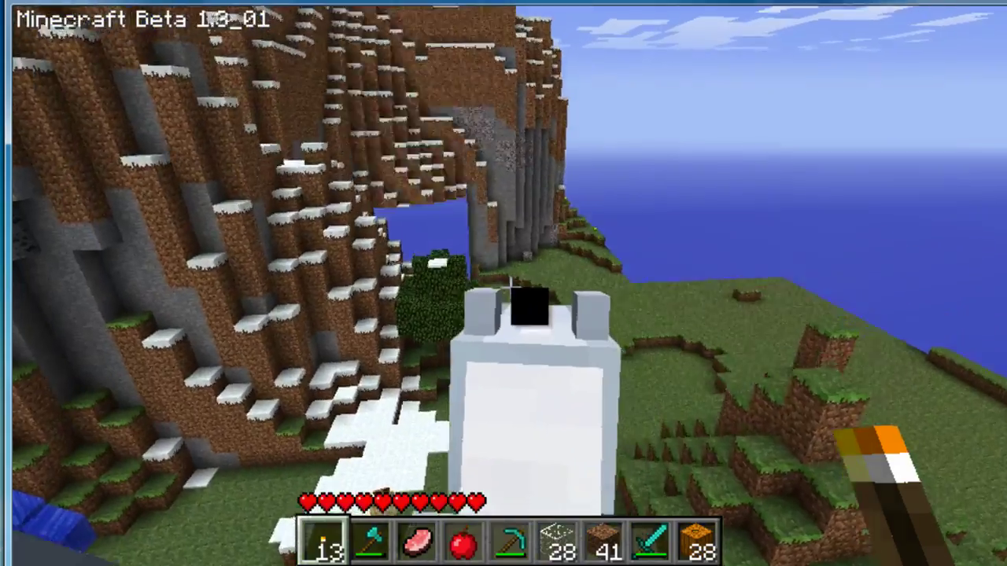
pyautogui.press('w')
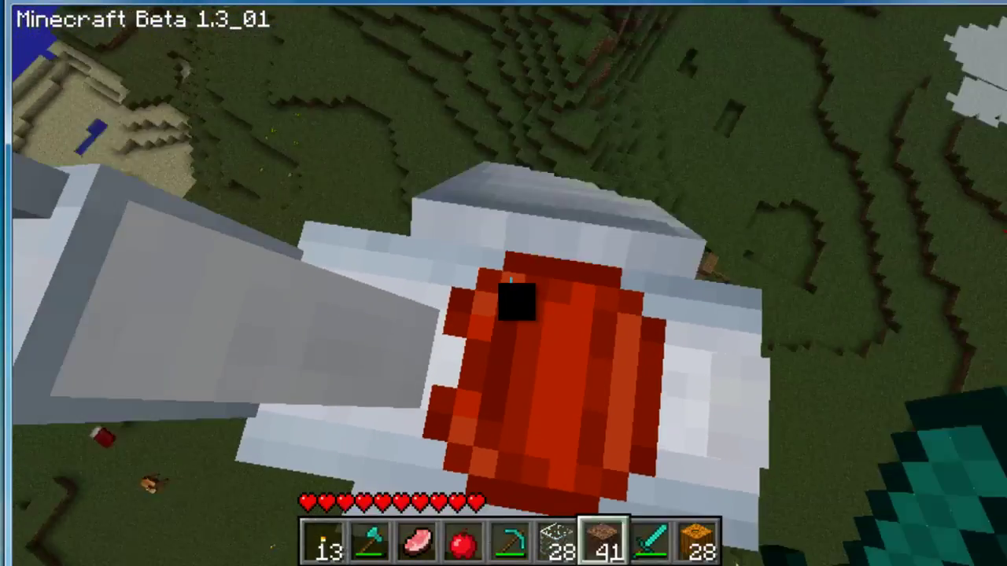
# - Select the red apple and use it while riding the flying white horse above the enclosures
pyautogui.press('5')
pyautogui.press('4')
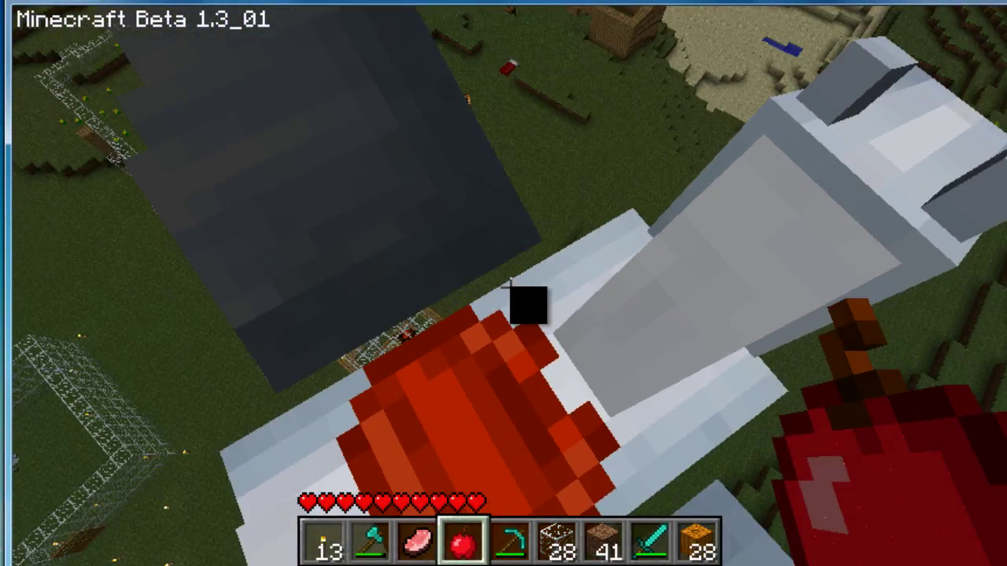
pyautogui.rightClick(510, 289)
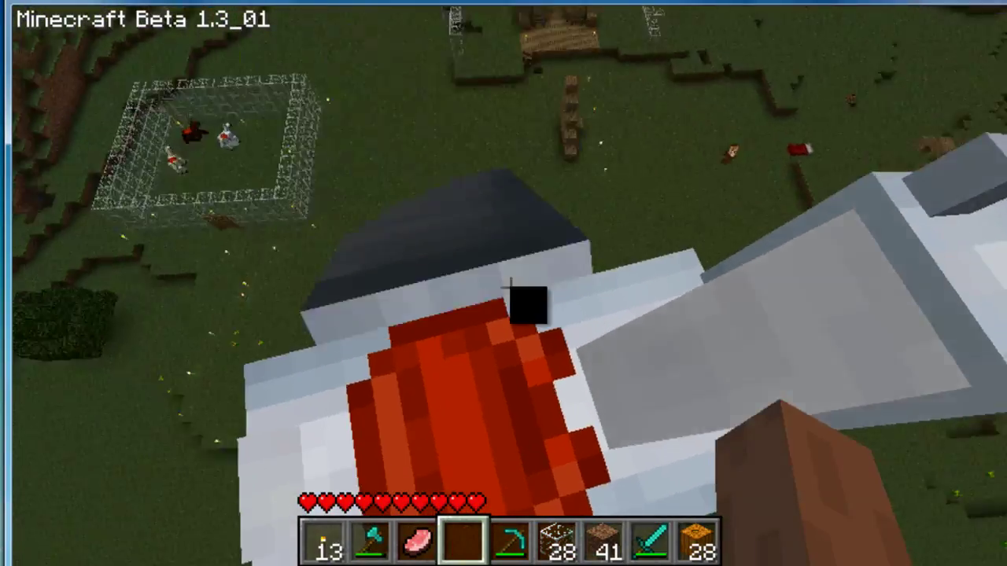